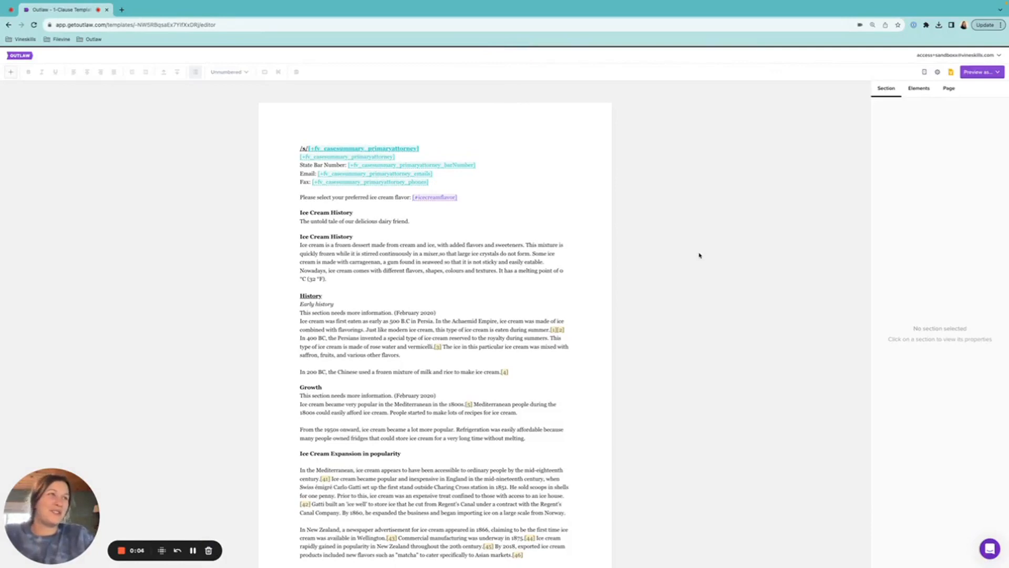
Examine the signature section's clause library settings and locate its source, 1-Clause Template, in the template list.
{"action": "left_click", "coordinate": [451, 182]}
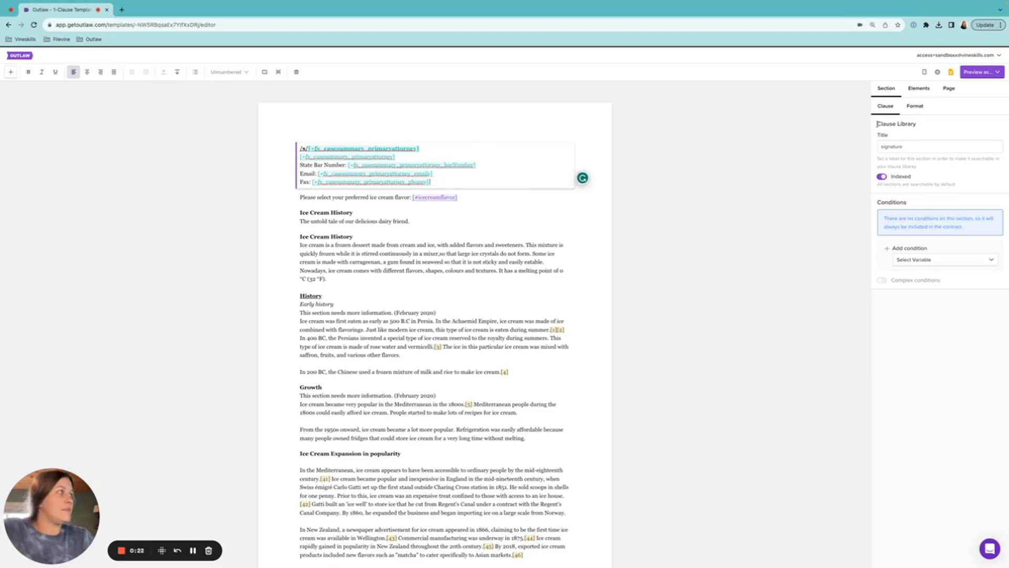
{"action": "left_click_drag", "start_coordinate": [877, 123], "coordinate": [918, 126]}
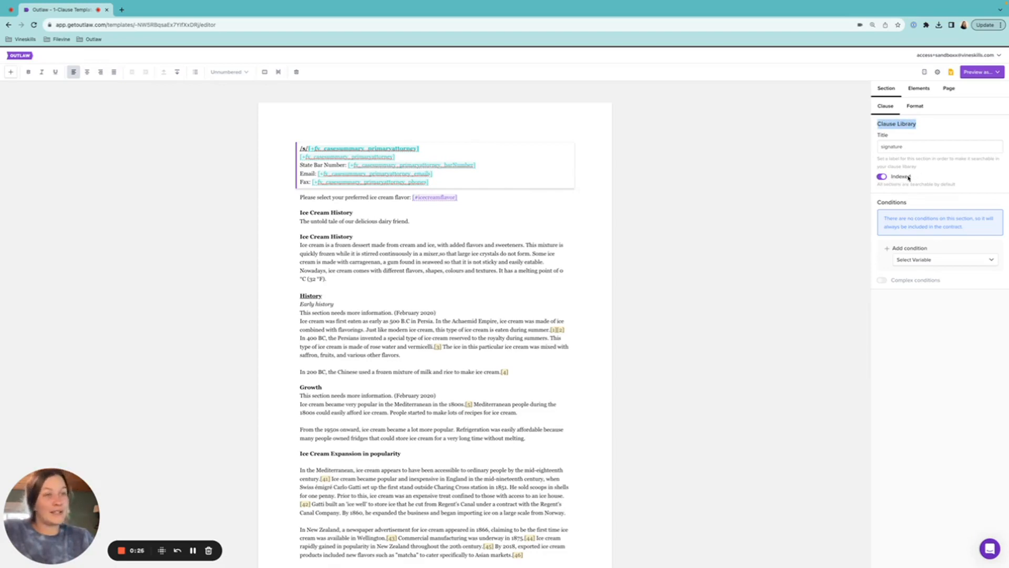
{"action": "left_click", "coordinate": [24, 56]}
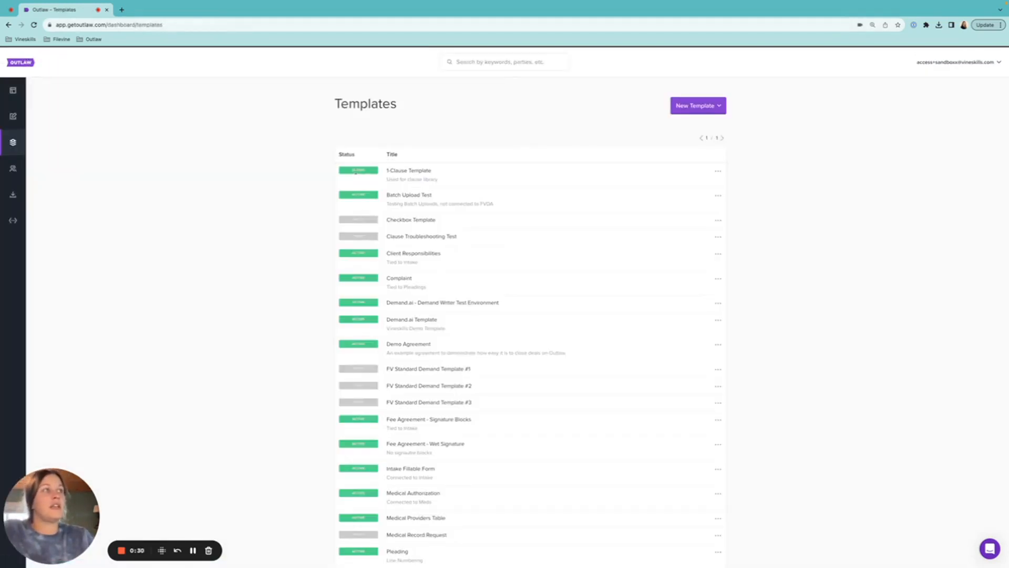
{"action": "left_click_drag", "start_coordinate": [434, 172], "coordinate": [382, 175]}
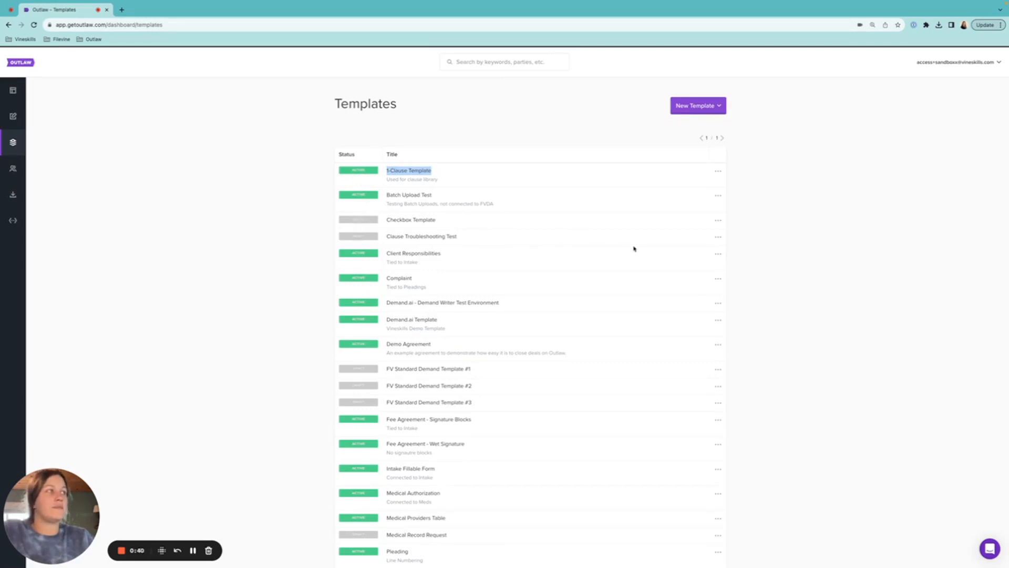
Activate the Clause Troubleshooting Test template and open it for editing.
{"action": "left_click", "coordinate": [718, 239]}
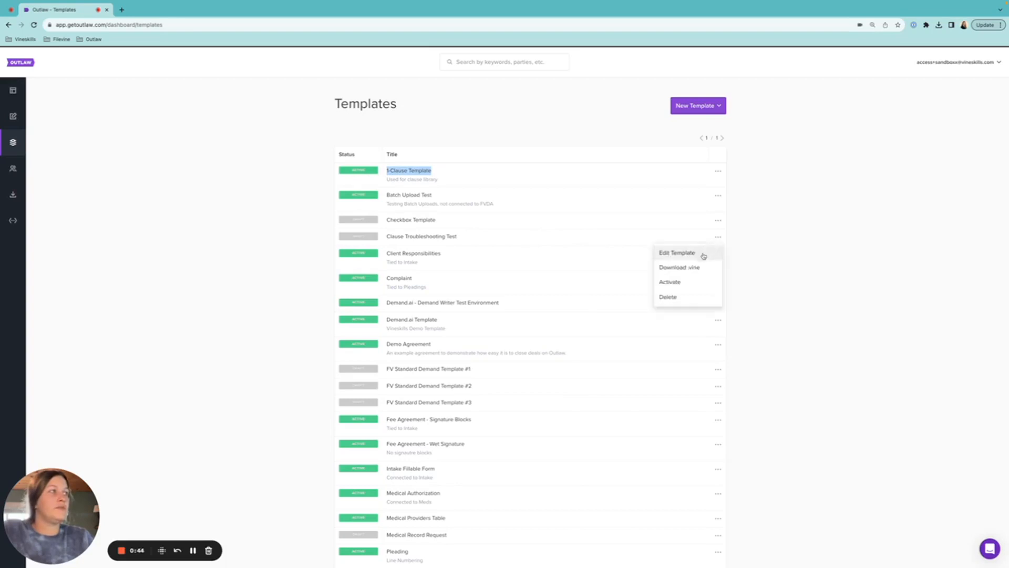
{"action": "left_click", "coordinate": [703, 256]}
{"action": "left_click", "coordinate": [718, 235]}
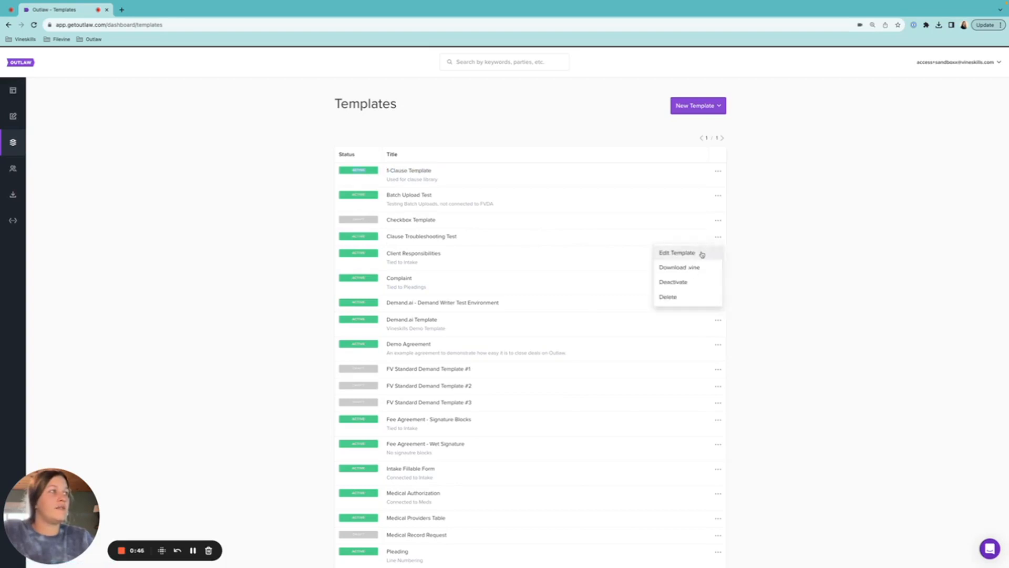
{"action": "left_click", "coordinate": [701, 255]}
Delete the linked signature section and insert the signature clause from the clause library into the empty section, looking up "sign".
{"action": "left_click", "coordinate": [478, 266]}
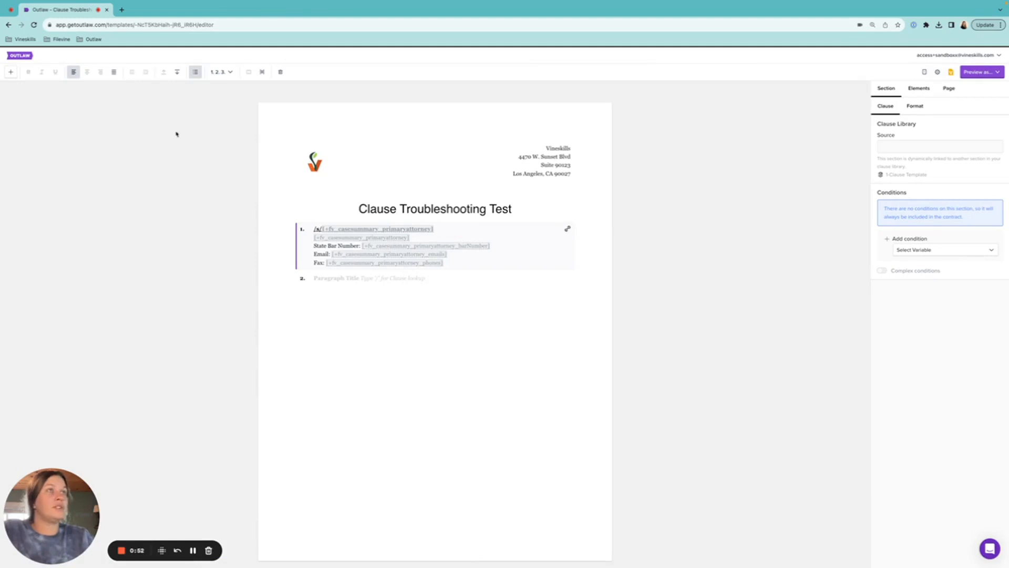
{"action": "left_click", "coordinate": [280, 72]}
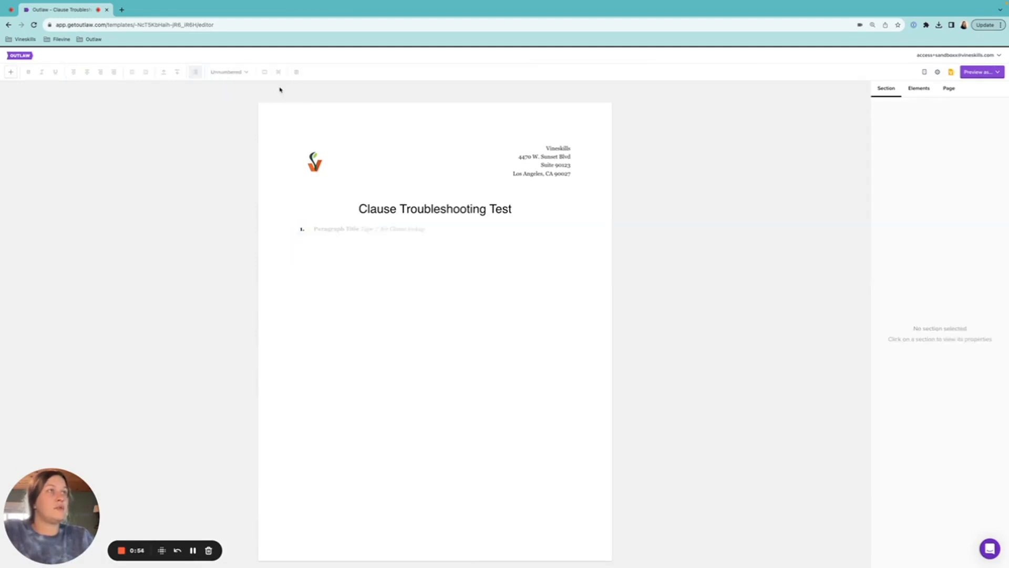
{"action": "left_click", "coordinate": [323, 236]}
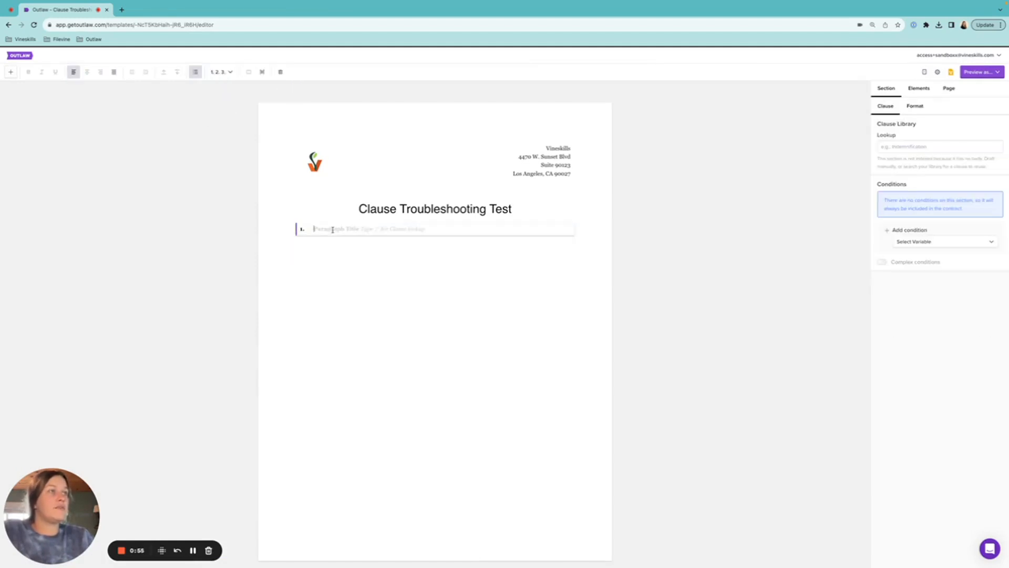
{"action": "left_click", "coordinate": [915, 149]}
{"action": "type", "text": "sign"}
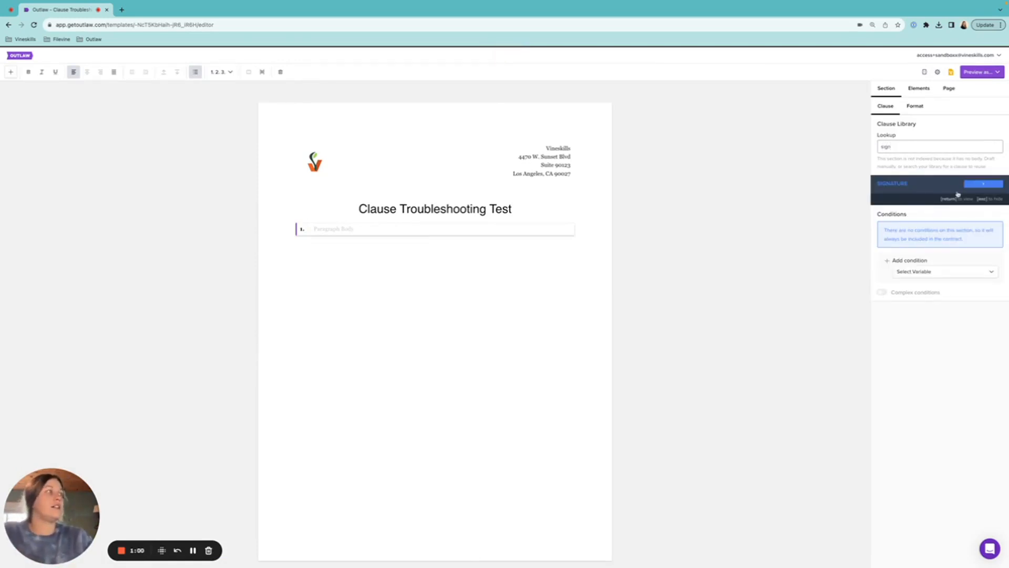
{"action": "left_click", "coordinate": [926, 191]}
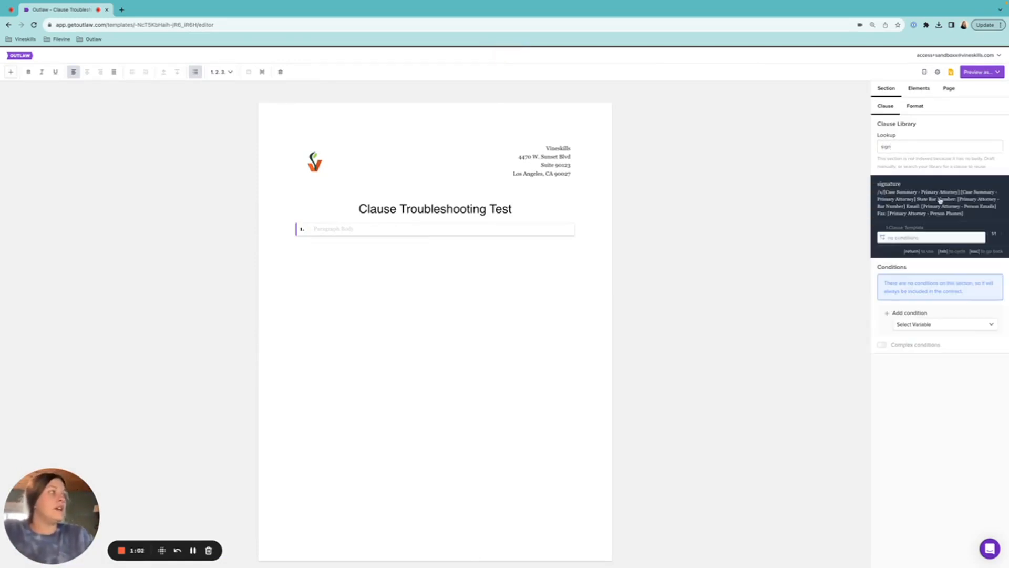
{"action": "left_click", "coordinate": [943, 202]}
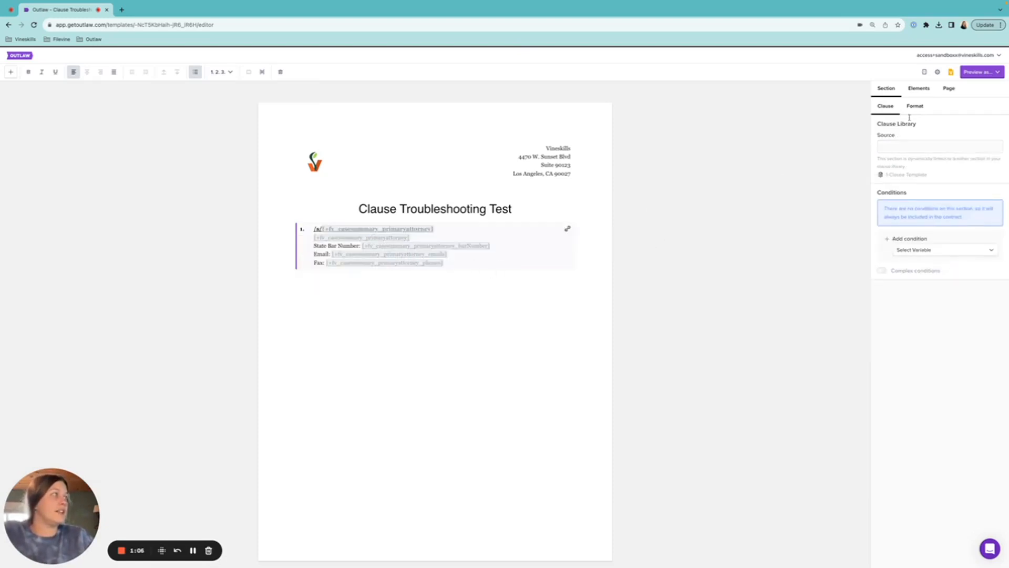
Examine the template's connected elements and the connection details of fv_casesummary_primaryattorney.
{"action": "left_click", "coordinate": [916, 89]}
{"action": "left_click", "coordinate": [909, 107]}
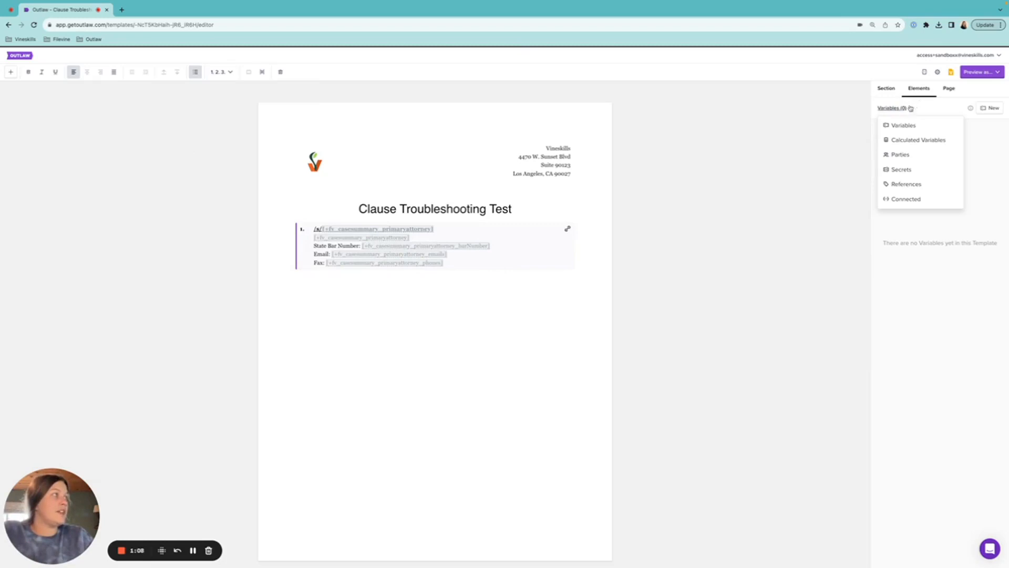
{"action": "left_click", "coordinate": [908, 199]}
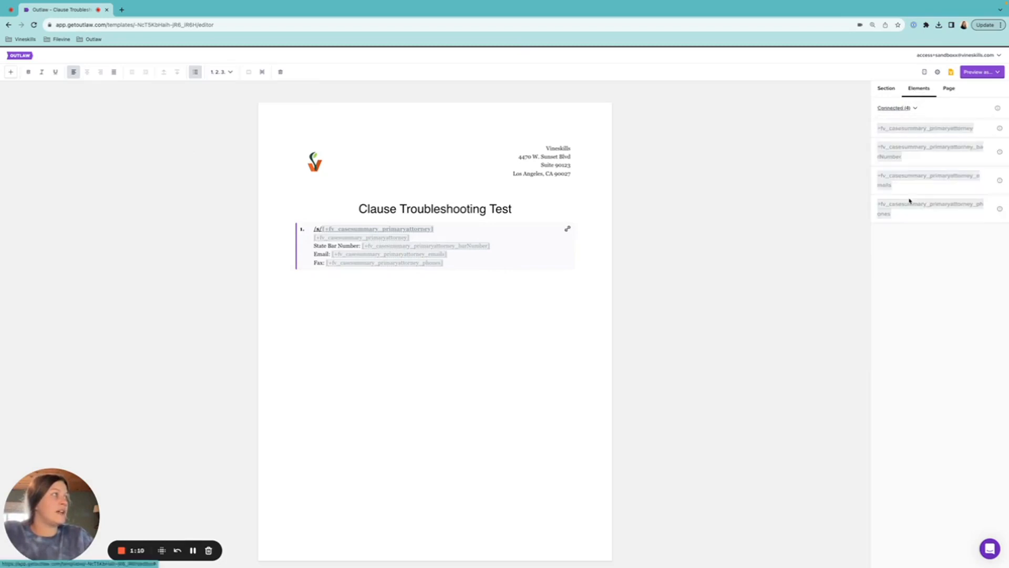
{"action": "left_click", "coordinate": [999, 128]}
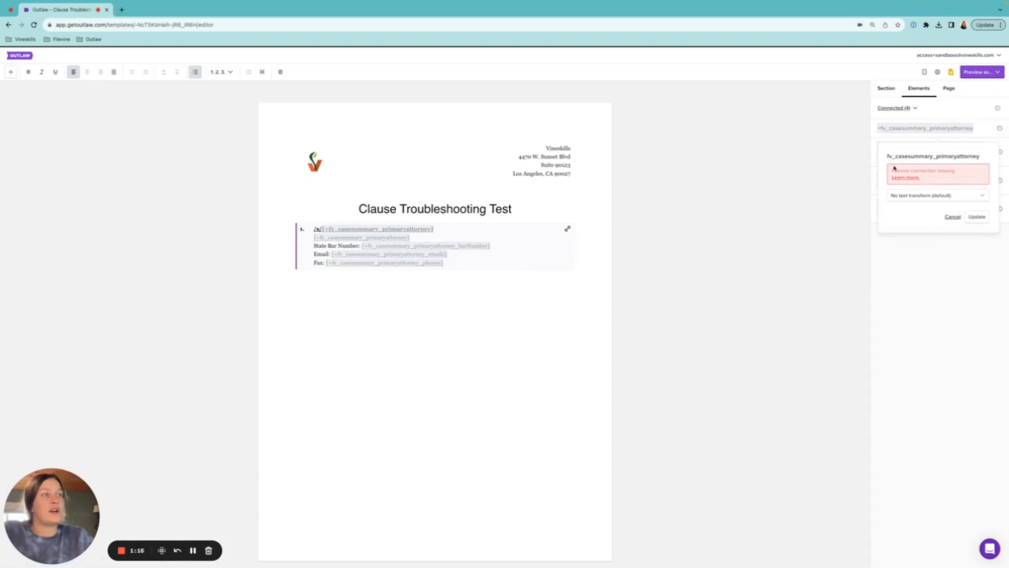
Add an empty numbered section below the signature clause.
{"action": "left_click", "coordinate": [473, 257]}
{"action": "left_click", "coordinate": [10, 72]}
{"action": "left_click", "coordinate": [16, 104]}
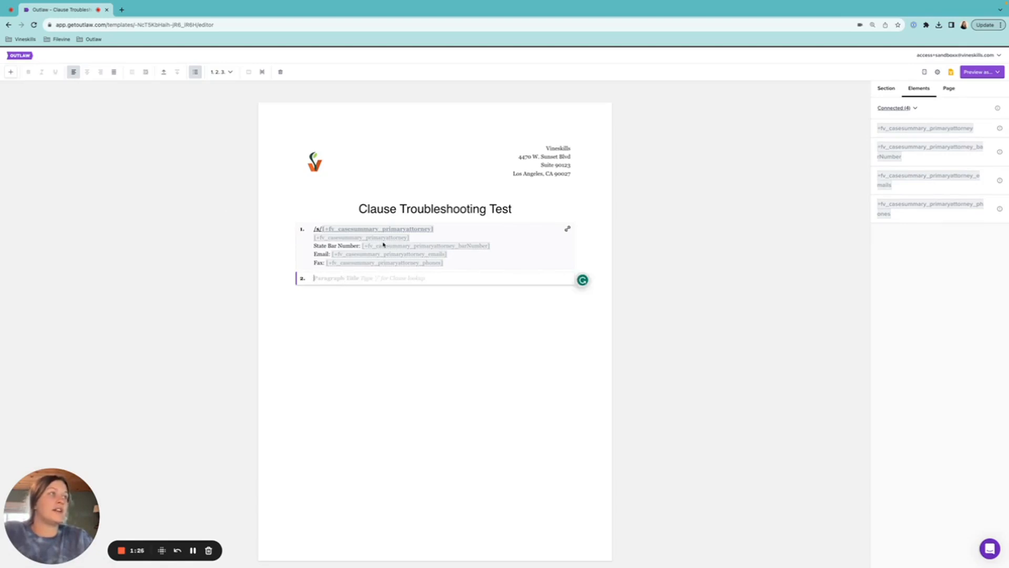
Unlink section 1 from its source clause in the other template.
{"action": "mouse_move", "coordinate": [568, 230]}
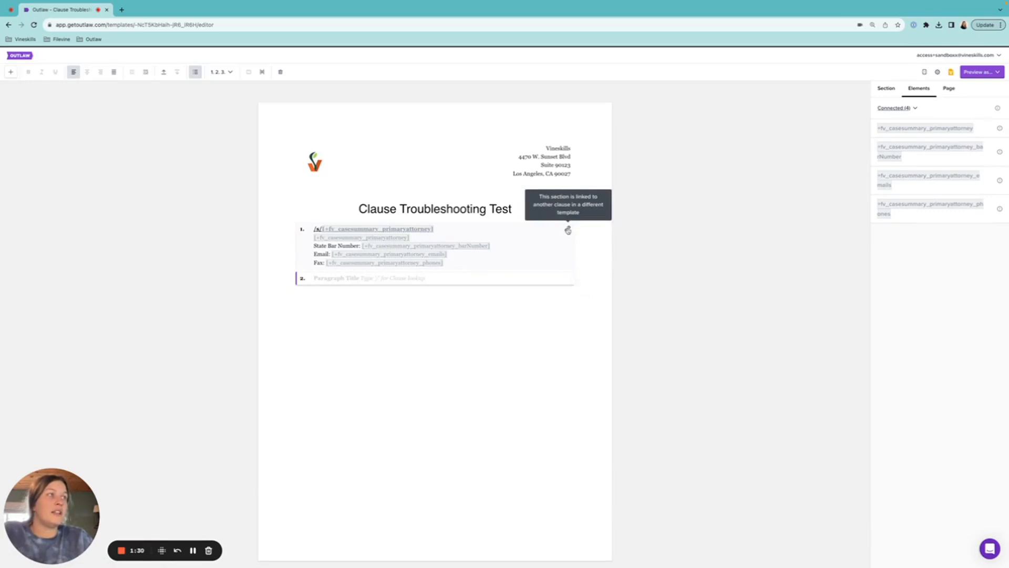
{"action": "left_click", "coordinate": [568, 230]}
{"action": "left_click", "coordinate": [587, 131]}
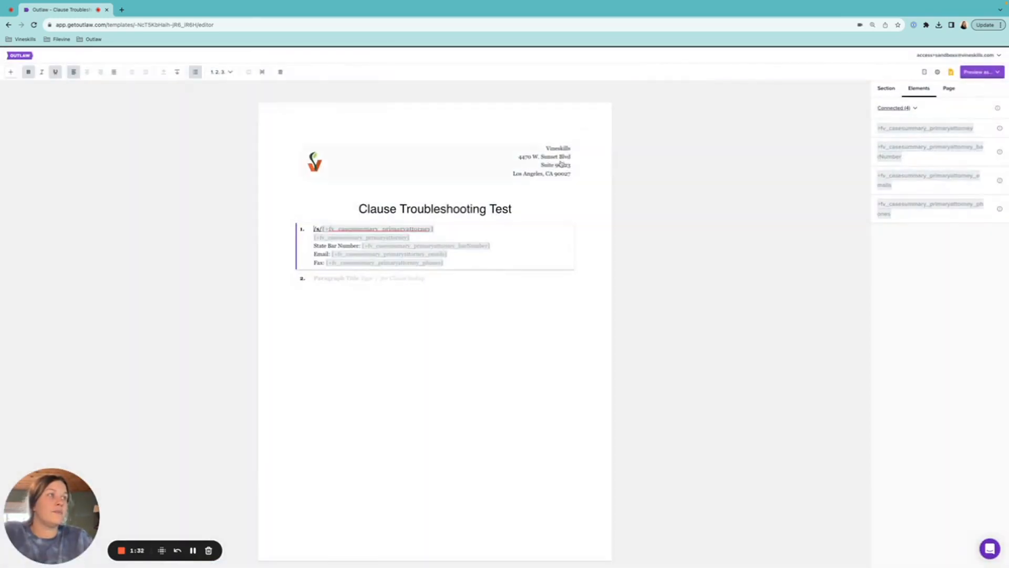
Enter the merge field [+fv_casesummary_primaryattorney_phones] as section 2's body text and add an empty section 3.
{"action": "left_click", "coordinate": [411, 279]}
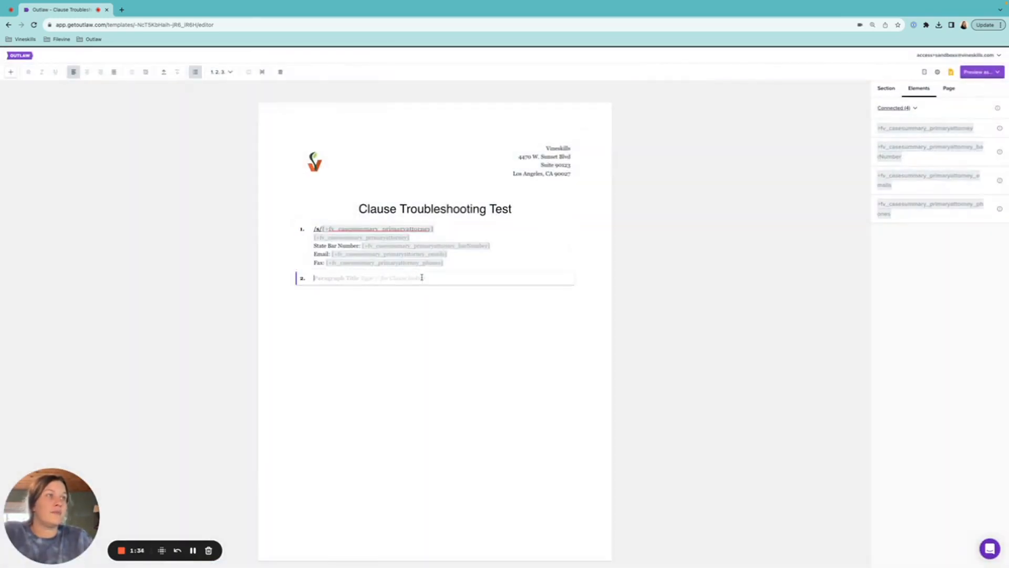
{"action": "key", "text": "Return"}
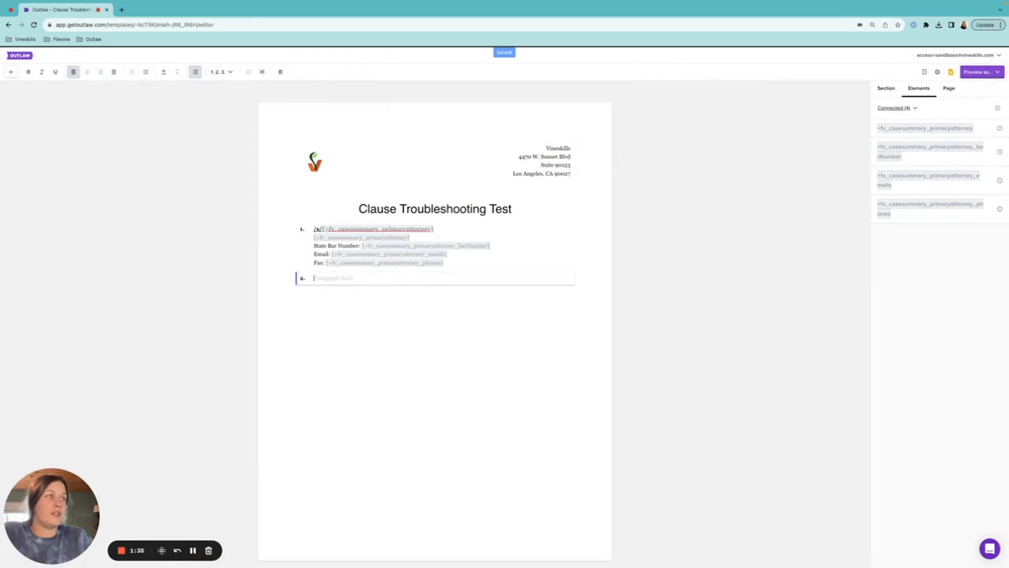
{"action": "left_click", "coordinate": [458, 254]}
{"action": "left_click", "coordinate": [455, 235]}
{"action": "left_click", "coordinate": [348, 277]}
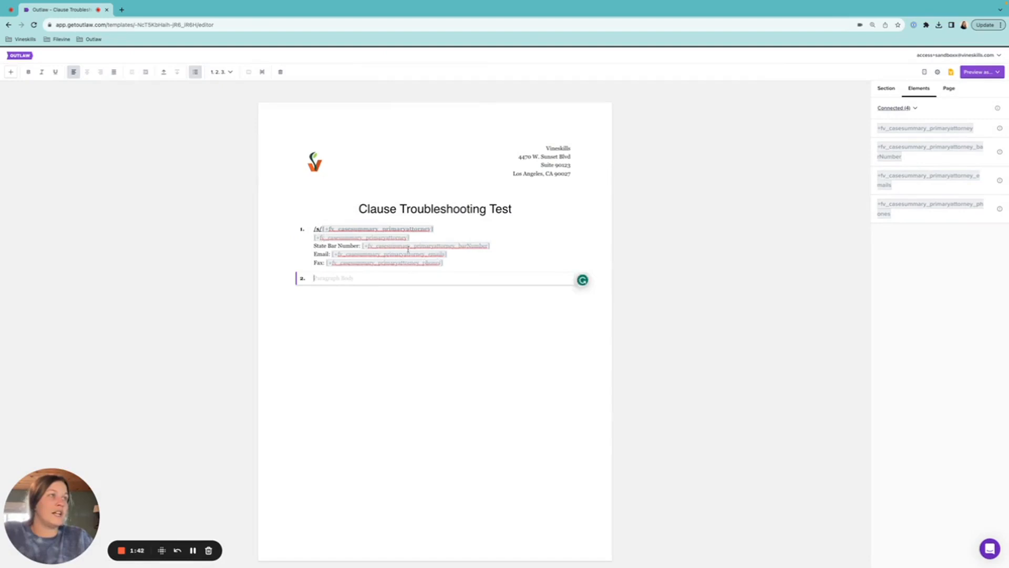
{"action": "left_click", "coordinate": [454, 263]}
{"action": "left_click", "coordinate": [394, 278]}
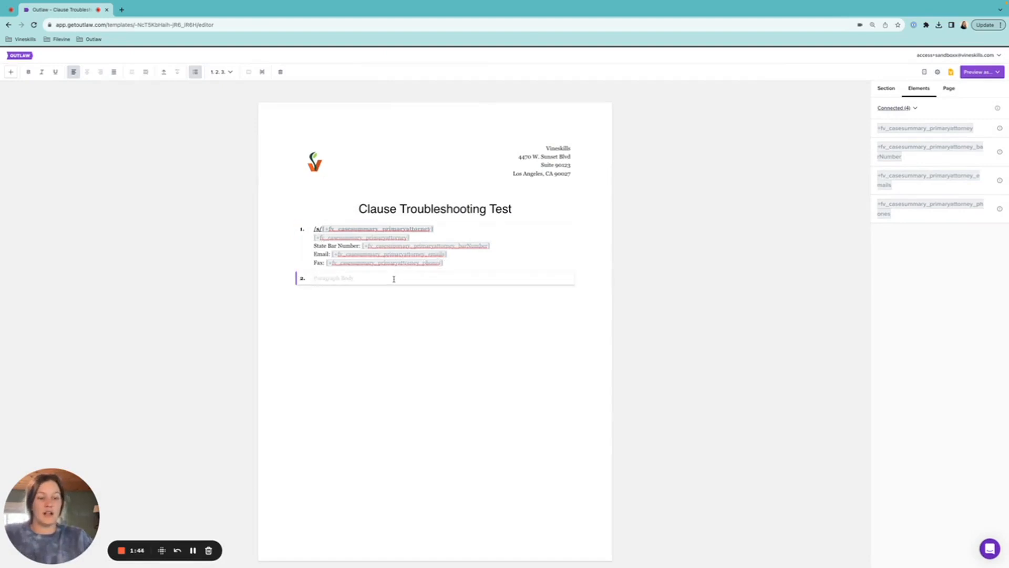
{"action": "type", "text": "["}
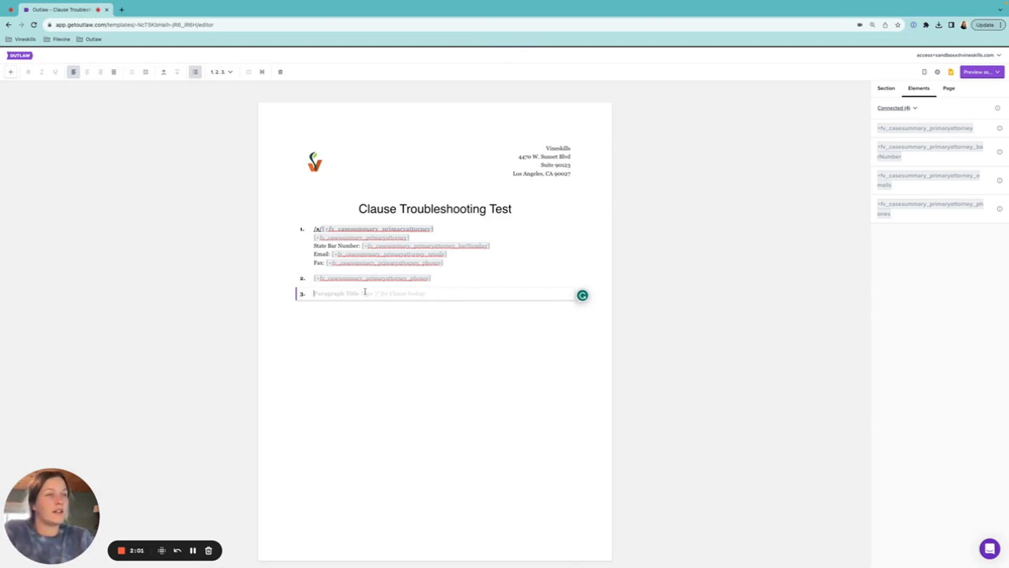
Start setting up a Filevine connection in the template settings with project type ZZZZ:FVDA/Document Assembly/OL/Demand.AI.
{"action": "left_click", "coordinate": [938, 73]}
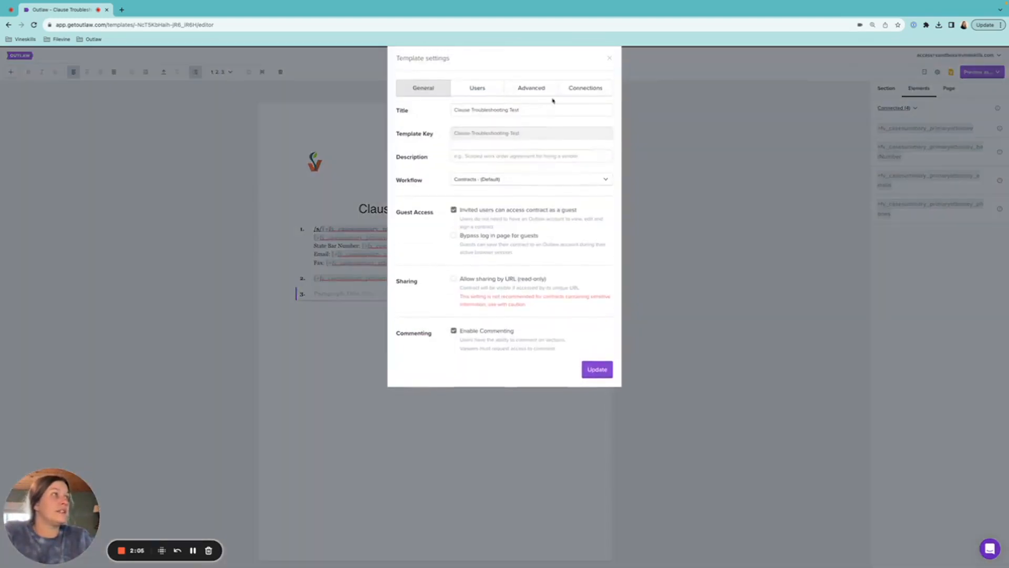
{"action": "left_click", "coordinate": [572, 90]}
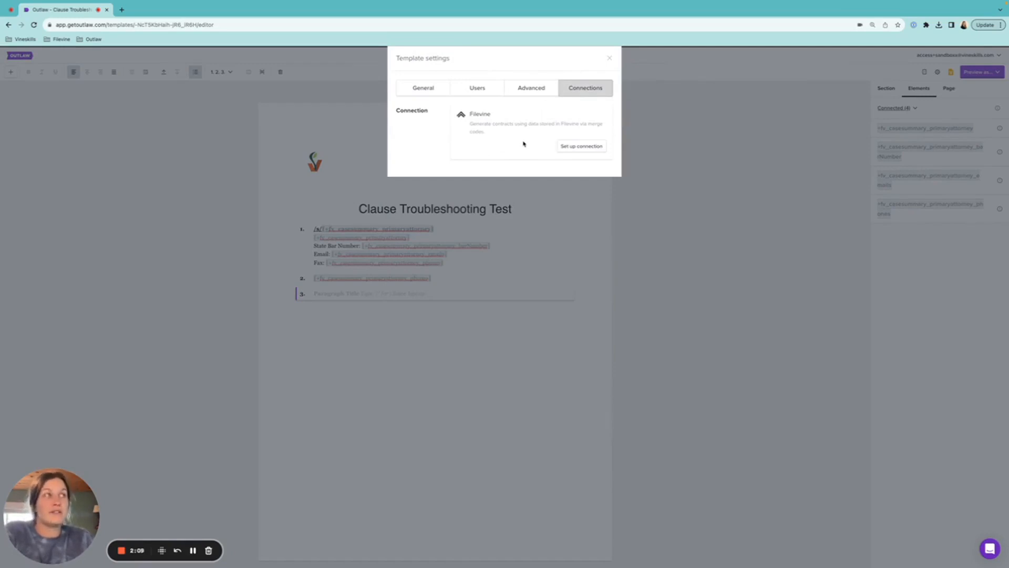
{"action": "left_click", "coordinate": [578, 147]}
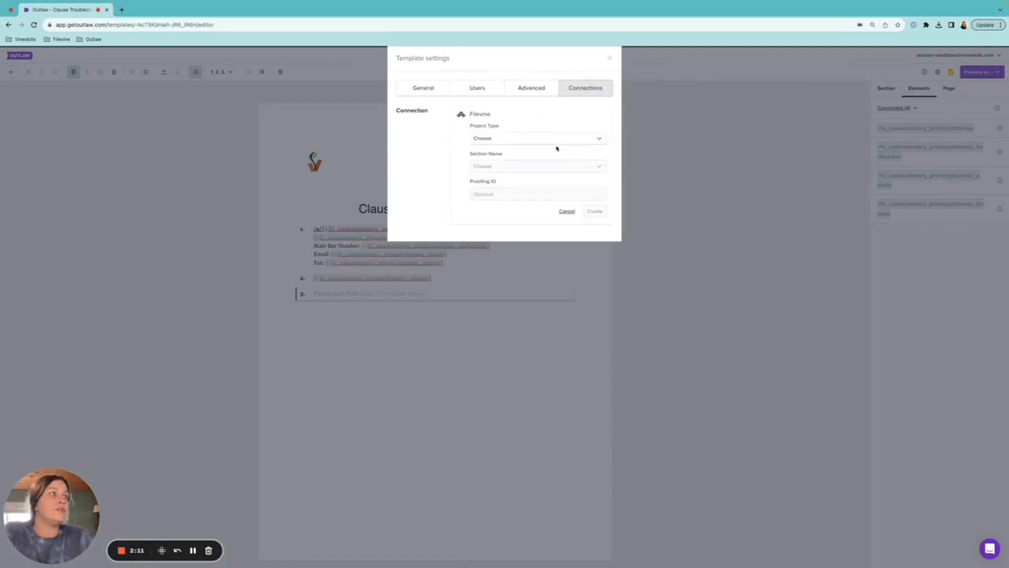
{"action": "left_click", "coordinate": [552, 139]}
{"action": "scroll", "coordinate": [532, 263], "scroll_direction": "down", "scroll_amount": 10}
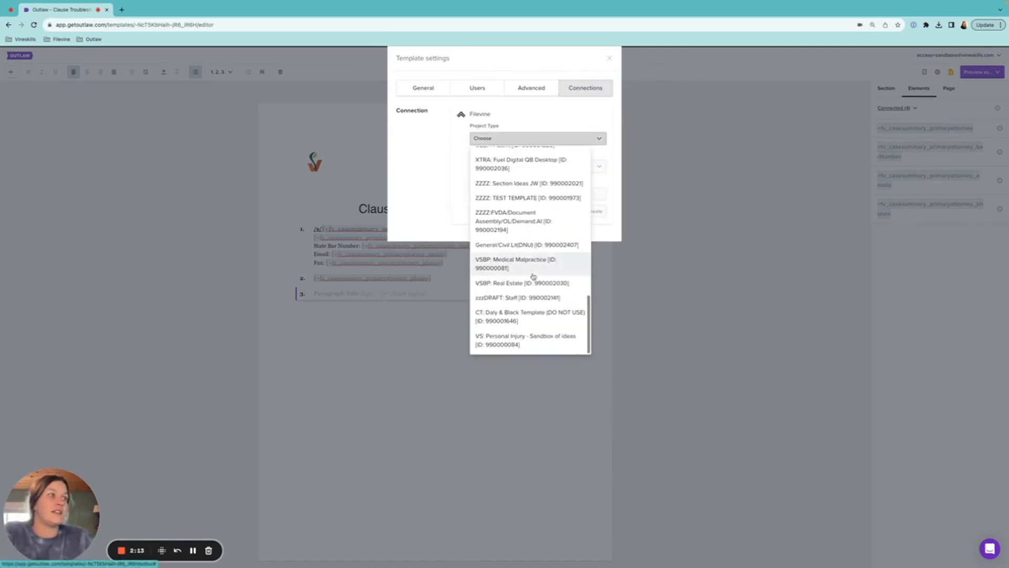
{"action": "left_click", "coordinate": [537, 216]}
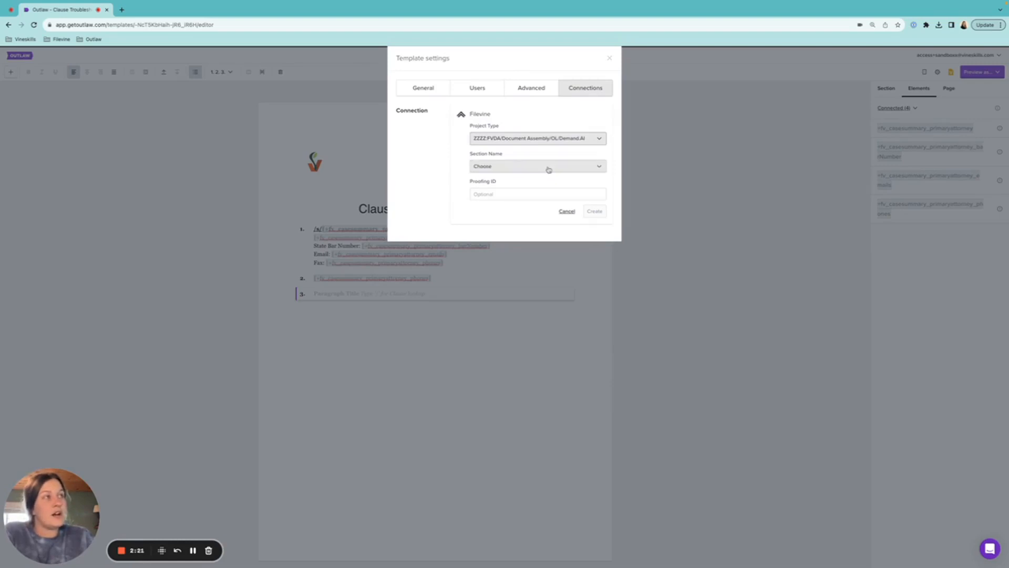
Set the connection's section name to Medical BD, create the connection and close the template settings.
{"action": "left_click", "coordinate": [548, 167]}
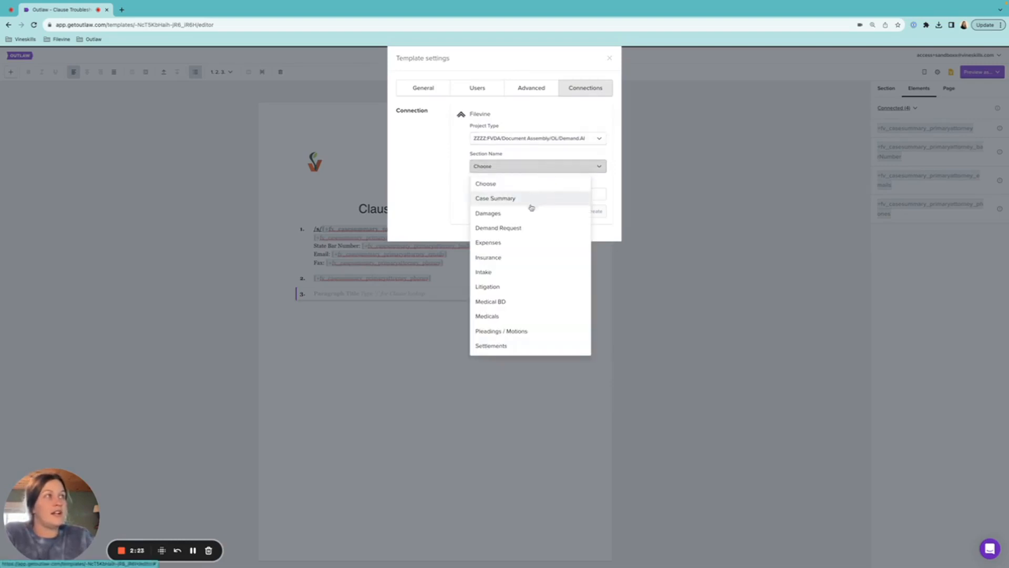
{"action": "left_click", "coordinate": [513, 302]}
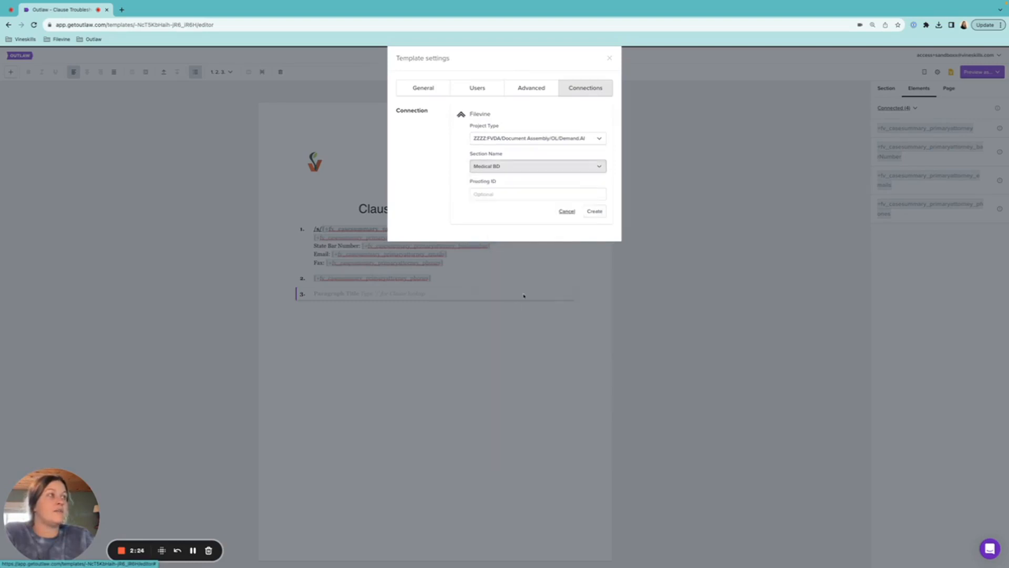
{"action": "left_click", "coordinate": [595, 212]}
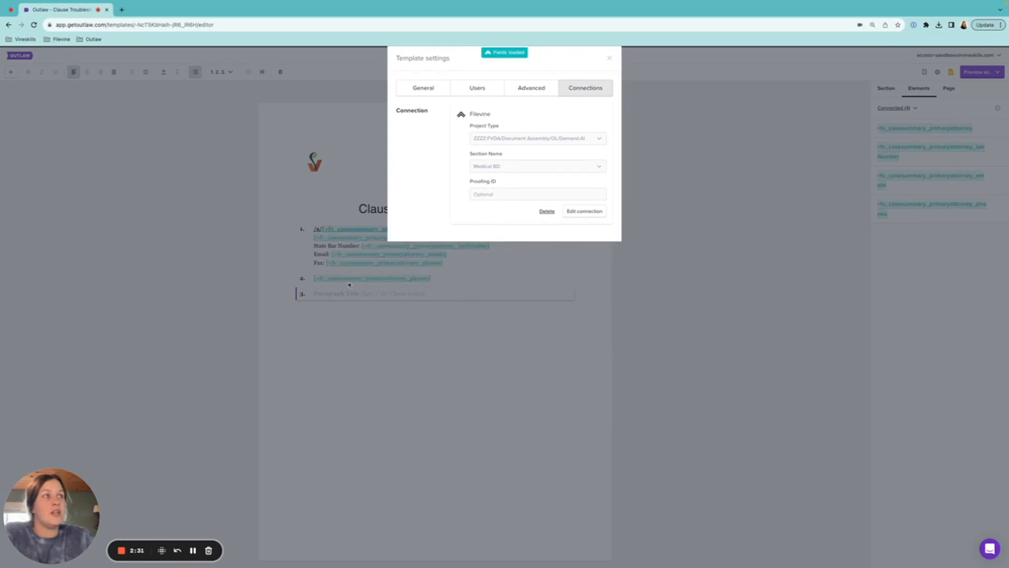
{"action": "left_click", "coordinate": [610, 57]}
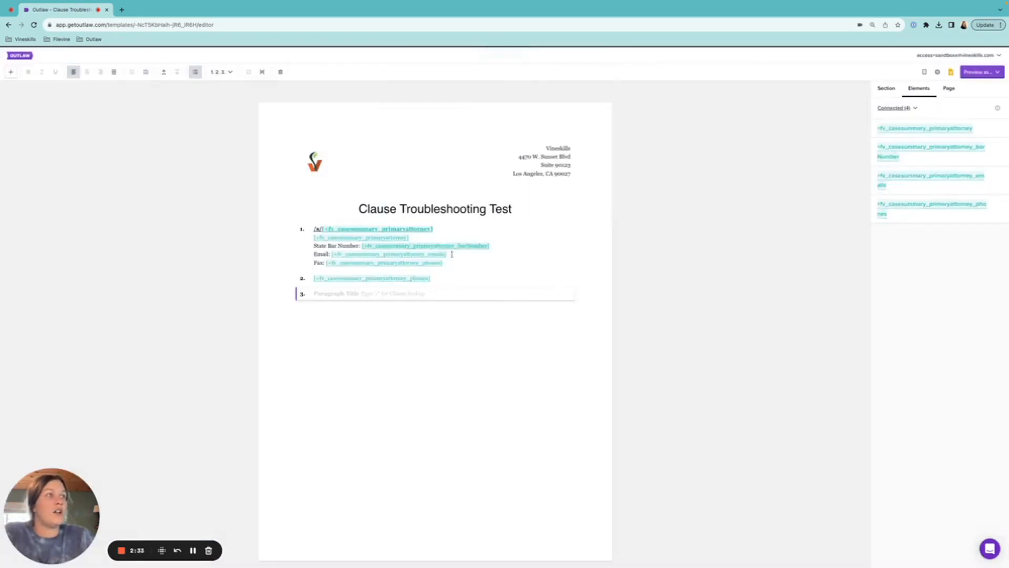
Look up "sign" in the clause library for section 3 and insert the Signature clause there as a linked section.
{"action": "left_click", "coordinate": [468, 264]}
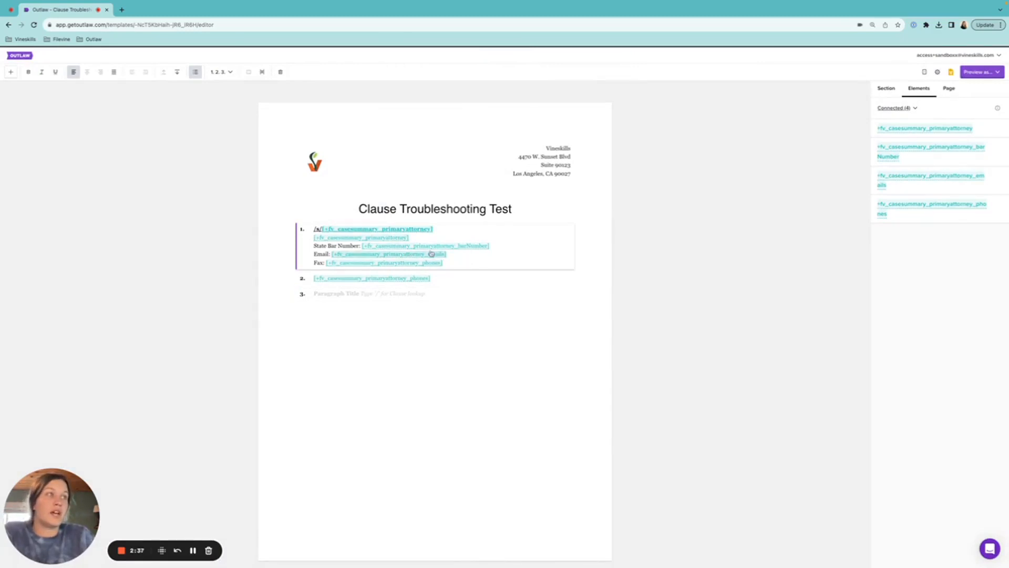
{"action": "left_click", "coordinate": [417, 293]}
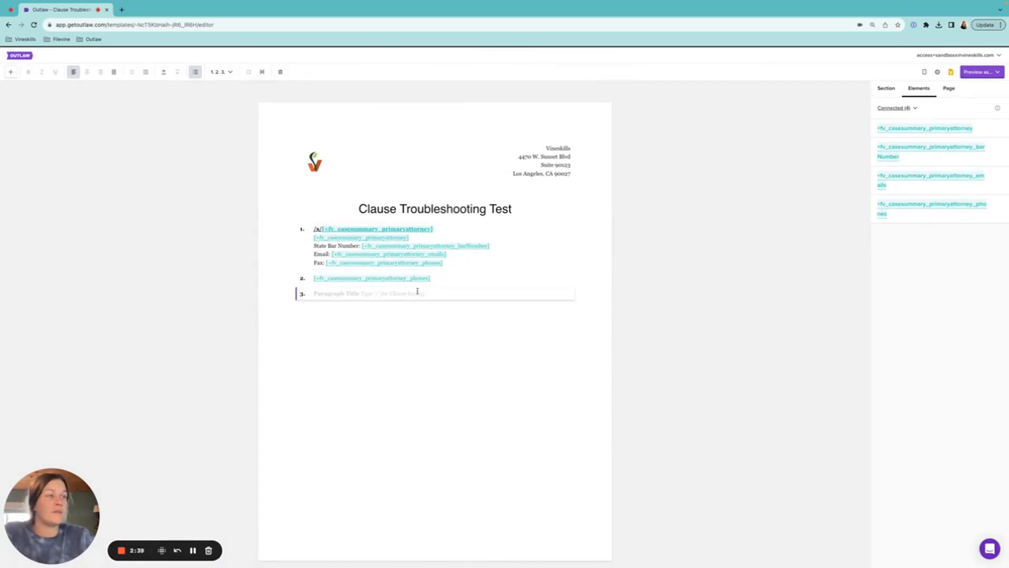
{"action": "left_click", "coordinate": [886, 89]}
{"action": "left_click", "coordinate": [902, 147]}
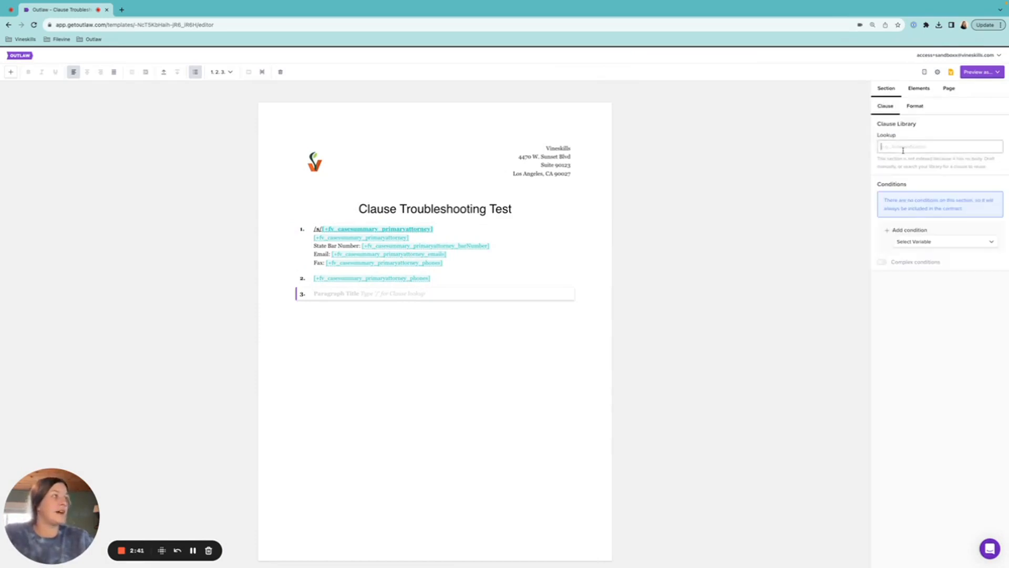
{"action": "type", "text": "sign"}
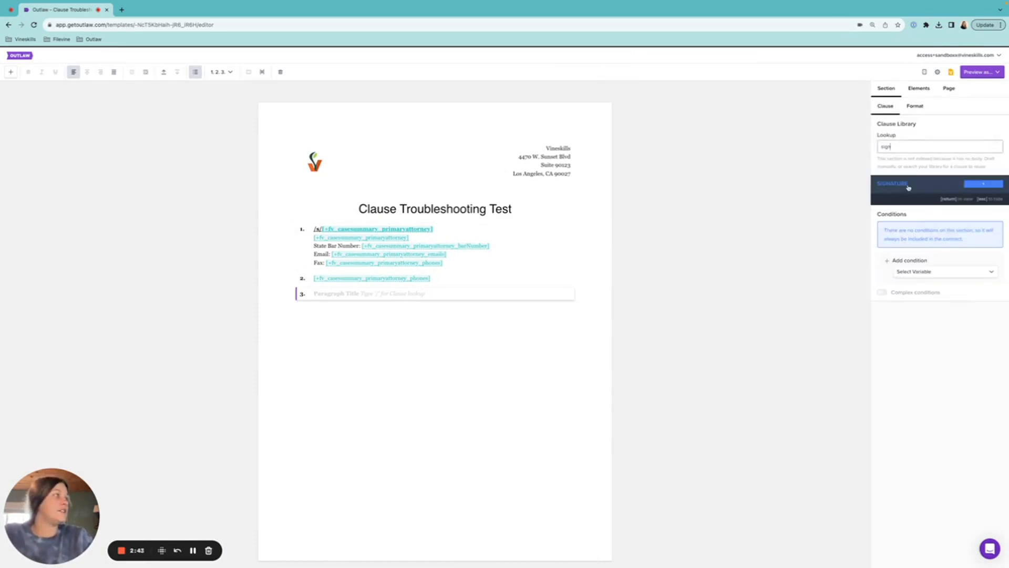
{"action": "left_click", "coordinate": [908, 188]}
{"action": "left_click", "coordinate": [910, 205]}
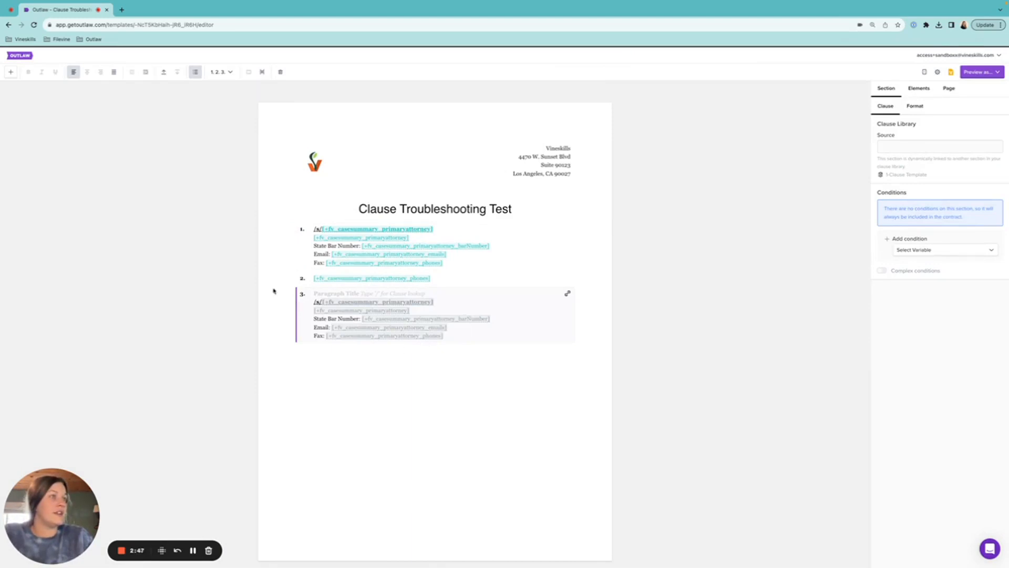
Add an empty section 4 below the linked signature clause.
{"action": "left_click", "coordinate": [11, 72]}
{"action": "left_click", "coordinate": [29, 102]}
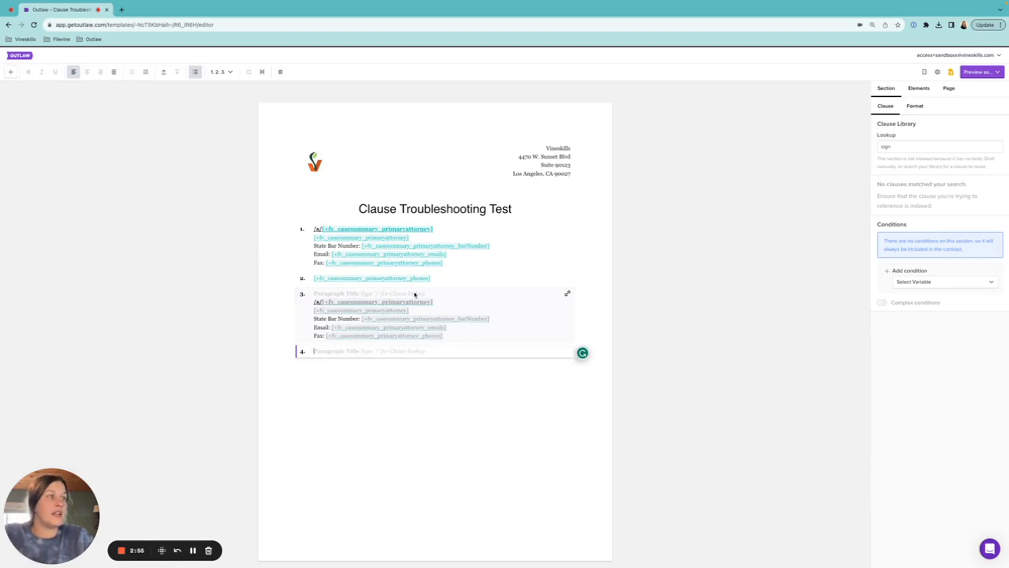
{"action": "left_click", "coordinate": [443, 279]}
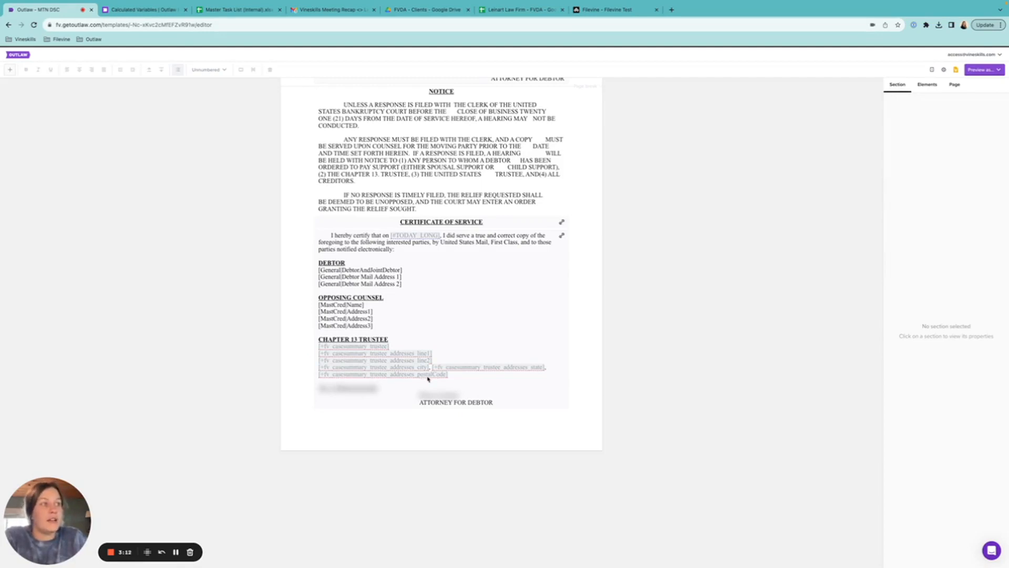
Examine the connected elements of the MTN DSC template, including the notice on the trustee address city field.
{"action": "left_click", "coordinate": [927, 84]}
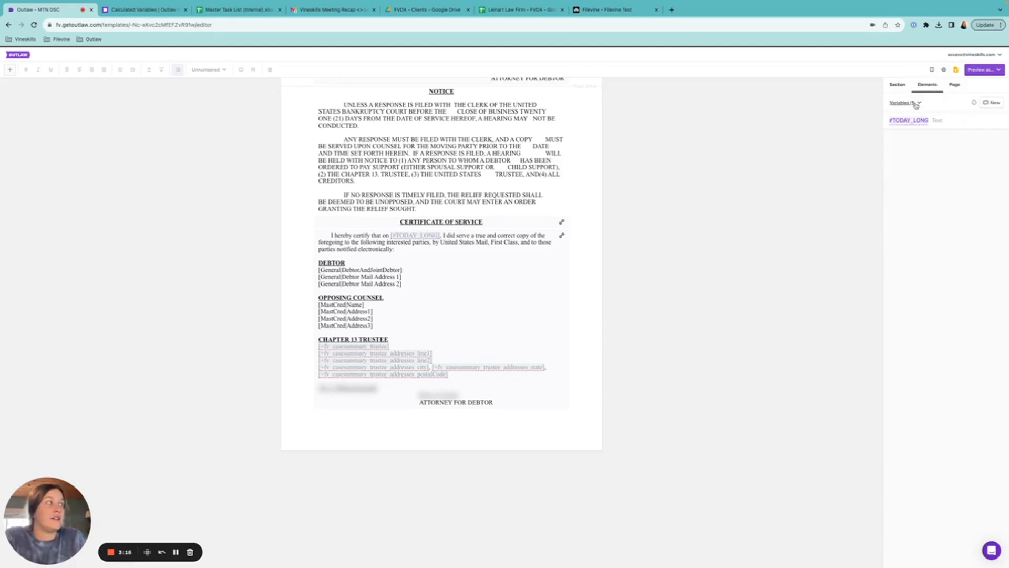
{"action": "left_click", "coordinate": [915, 104]}
{"action": "left_click", "coordinate": [919, 185]}
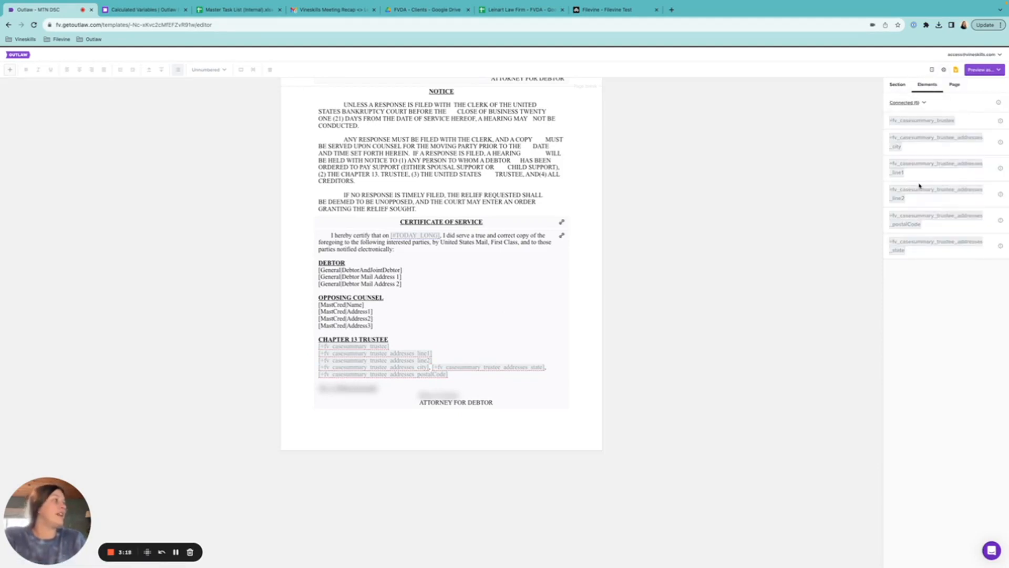
{"action": "left_click", "coordinate": [1001, 144]}
{"action": "left_click", "coordinate": [944, 322]}
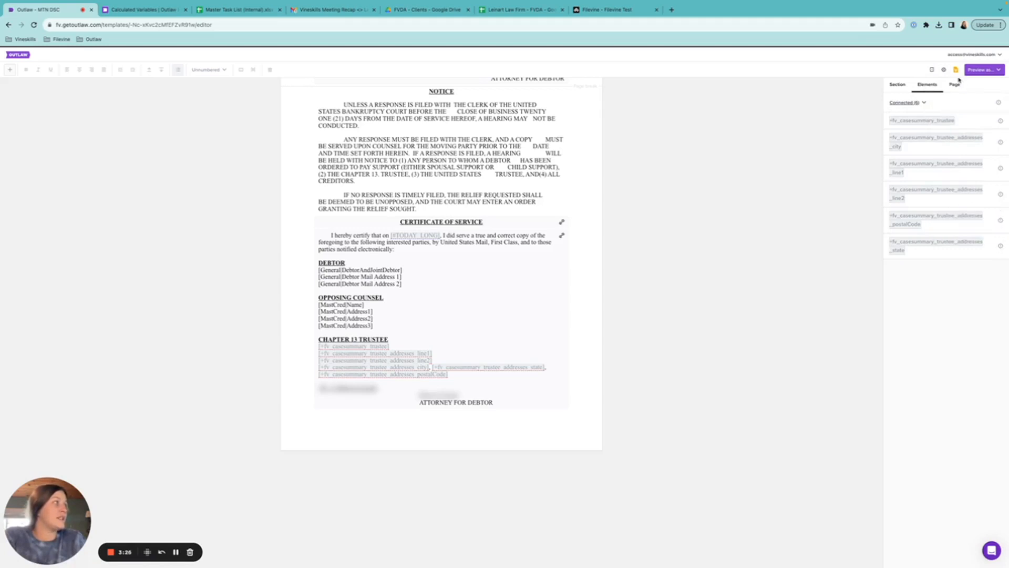
Start setting up a Filevine connection in the MTN DSC template settings with project type Bankruptcy.
{"action": "left_click", "coordinate": [944, 71]}
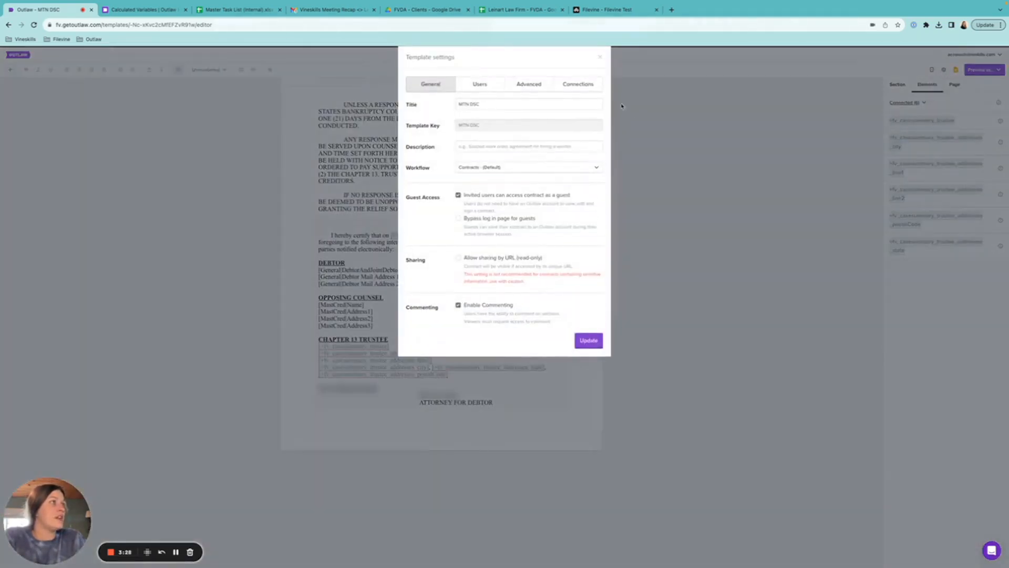
{"action": "left_click", "coordinate": [594, 88]}
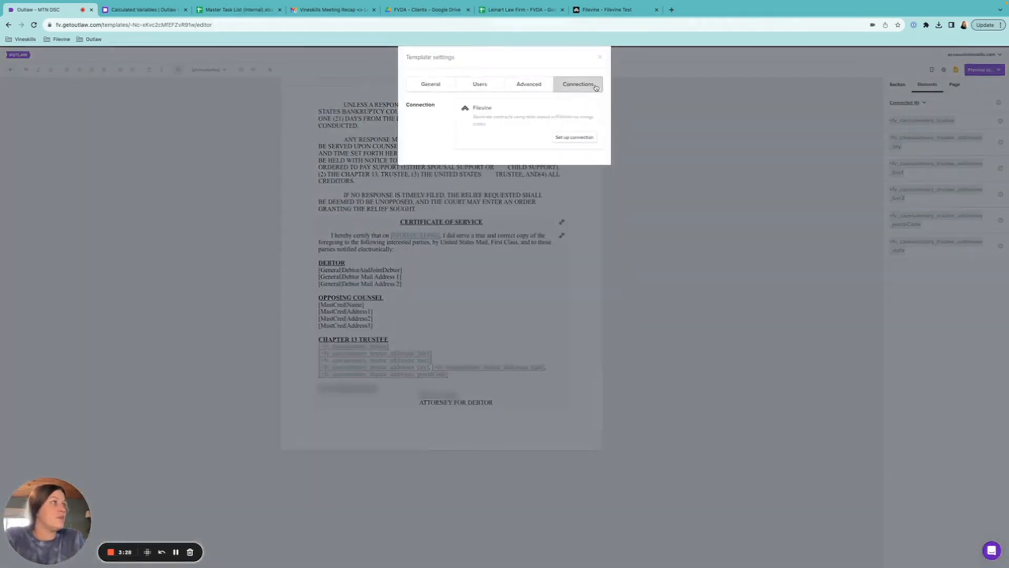
{"action": "left_click", "coordinate": [581, 140]}
{"action": "left_click", "coordinate": [559, 133]}
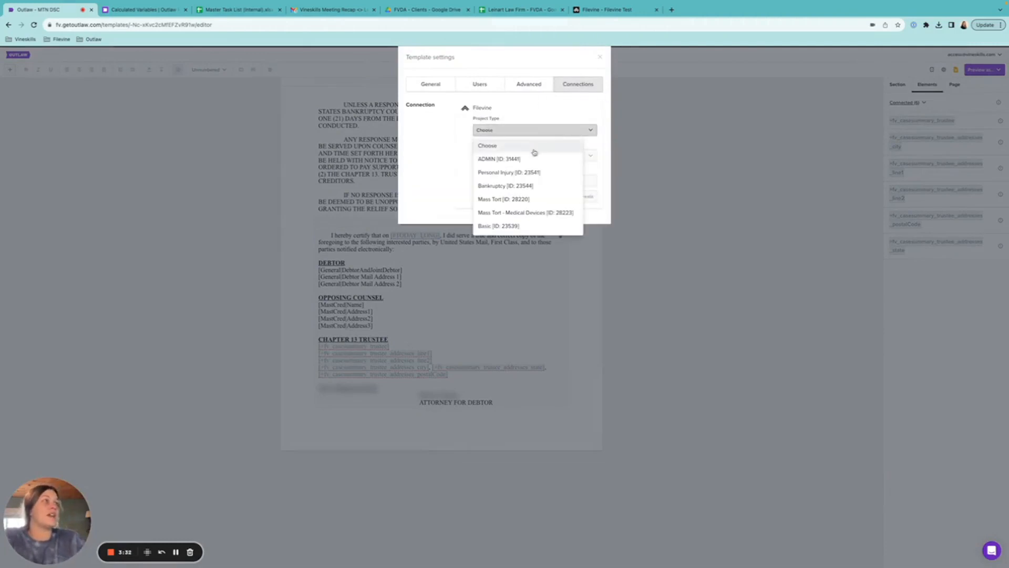
{"action": "left_click", "coordinate": [517, 186]}
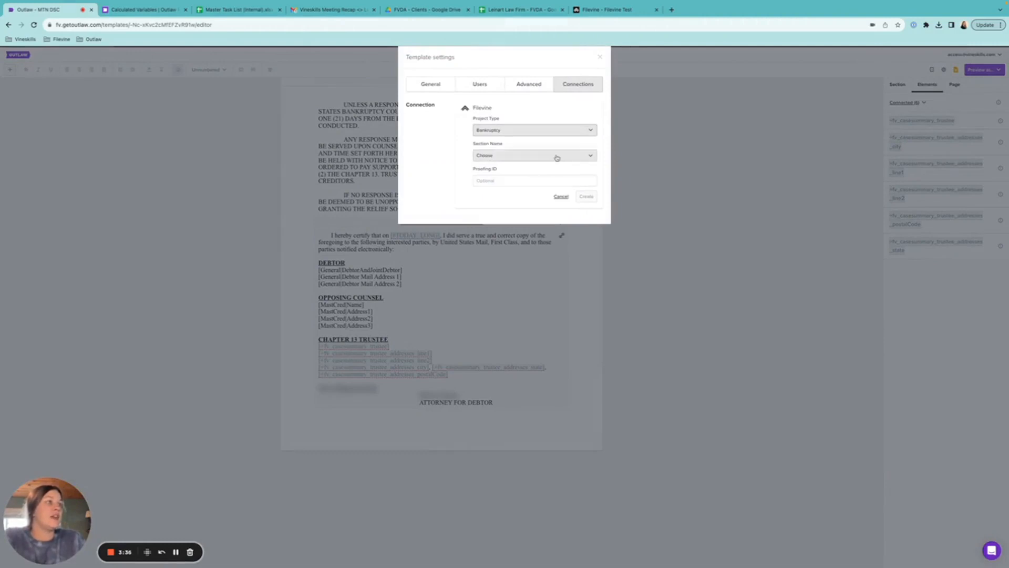
Set the connection's section name to Motions for Relief, create the connection and close the template settings.
{"action": "left_click", "coordinate": [557, 157]}
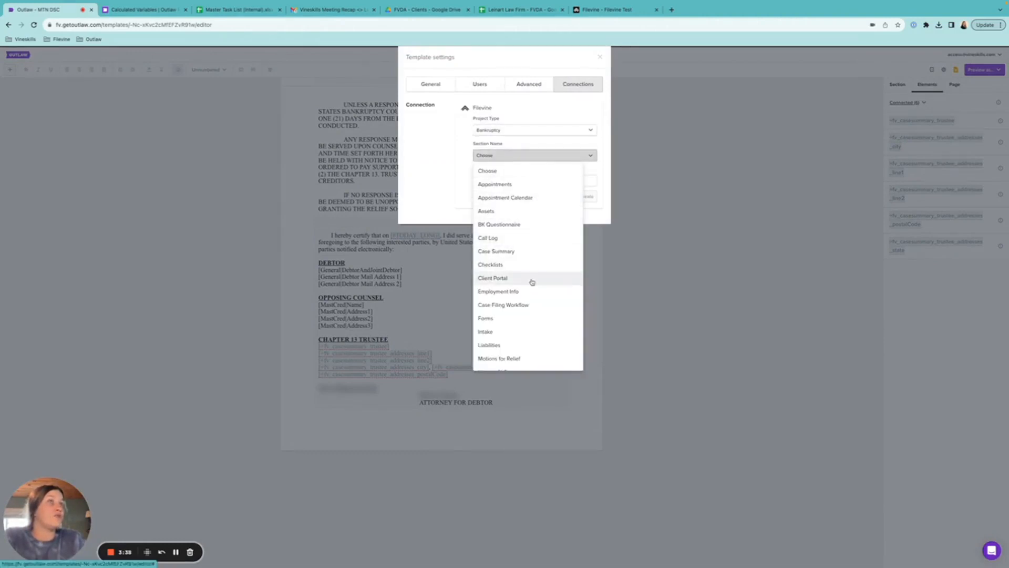
{"action": "scroll", "coordinate": [532, 282], "scroll_direction": "down", "scroll_amount": 3}
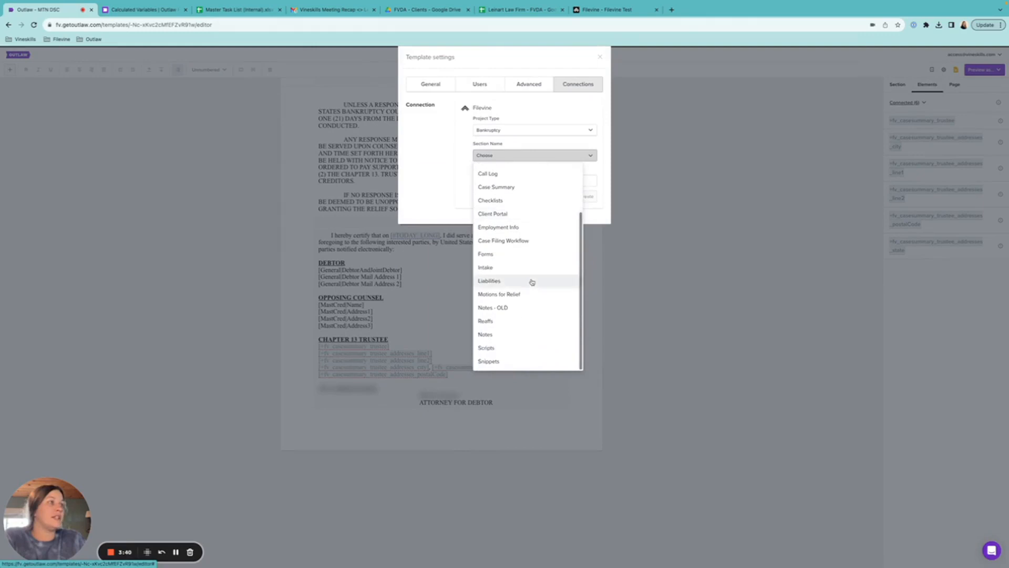
{"action": "left_click", "coordinate": [518, 295]}
{"action": "left_click", "coordinate": [587, 197]}
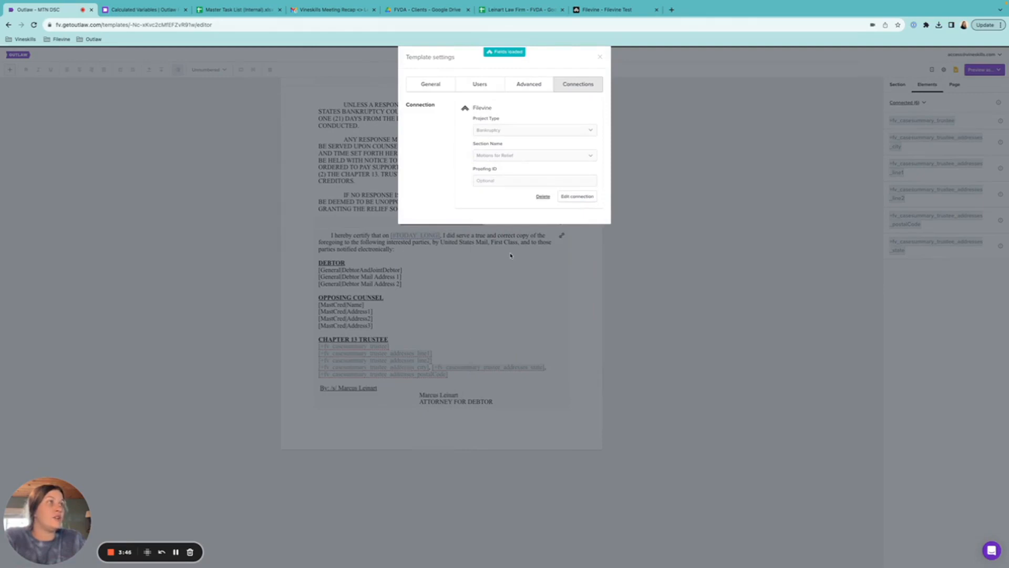
{"action": "left_click", "coordinate": [600, 57]}
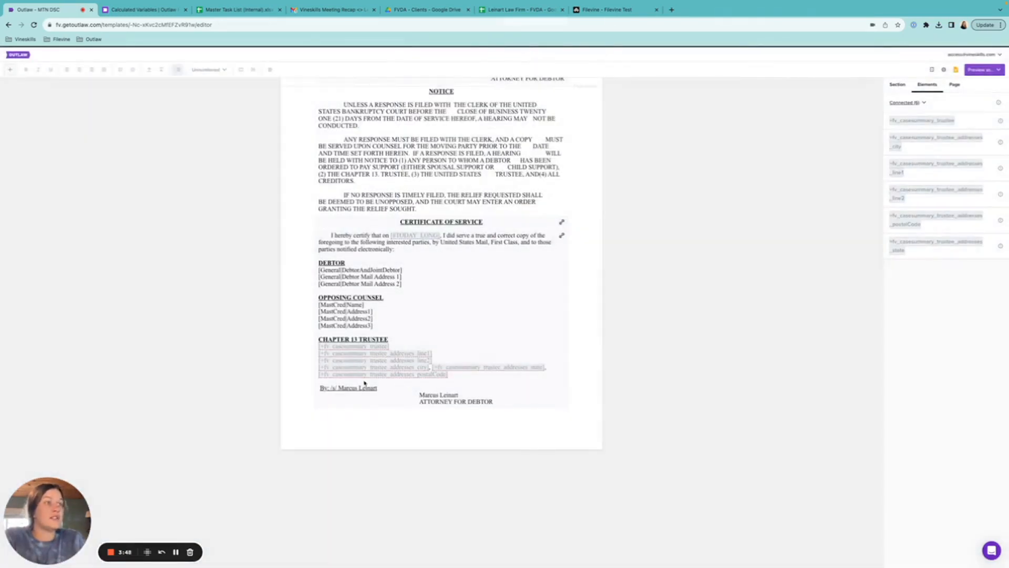
Permanently delete the linked body section under the Certificate of Service heading.
{"action": "left_click", "coordinate": [484, 340]}
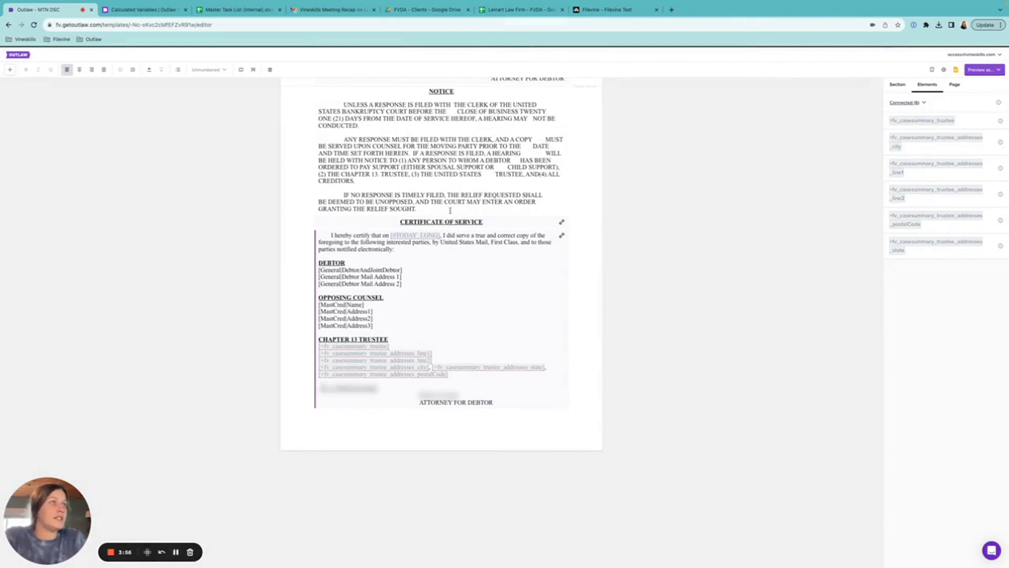
{"action": "left_click", "coordinate": [270, 70]}
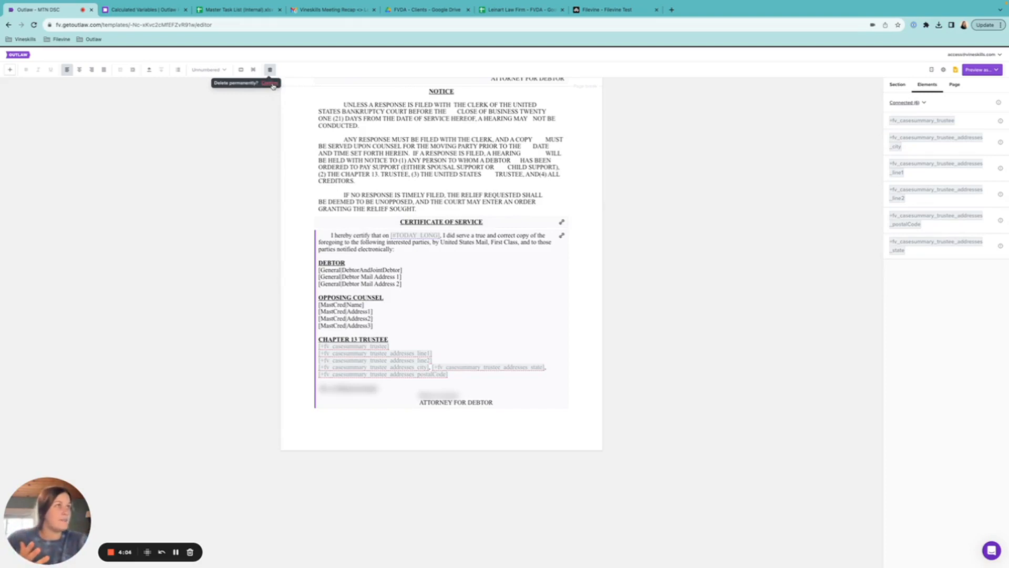
{"action": "left_click", "coordinate": [271, 84]}
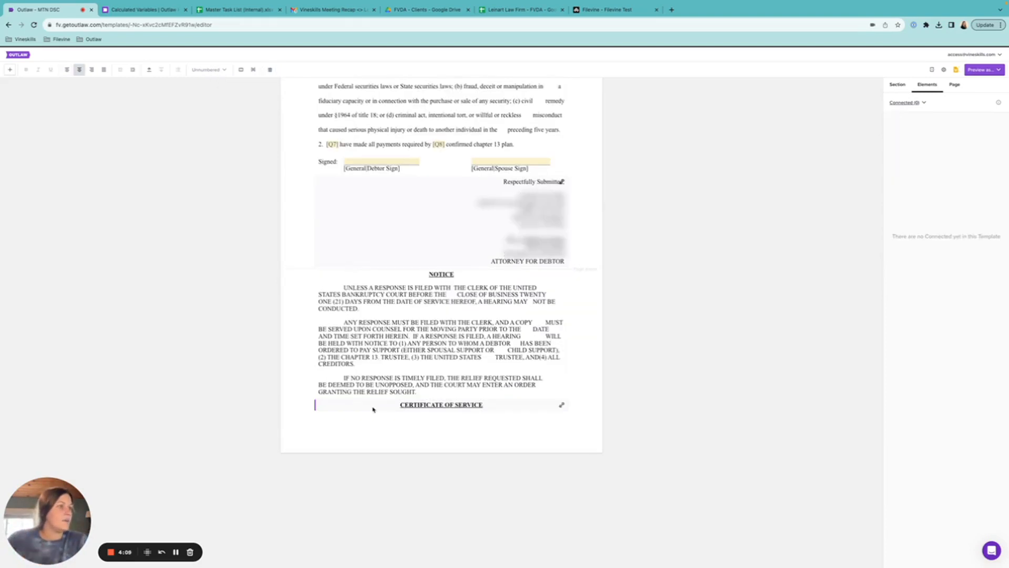
Add a left-aligned section under the Certificate of Service heading and fill it with the library clause Certificate of Service 2.
{"action": "key", "text": "Return"}
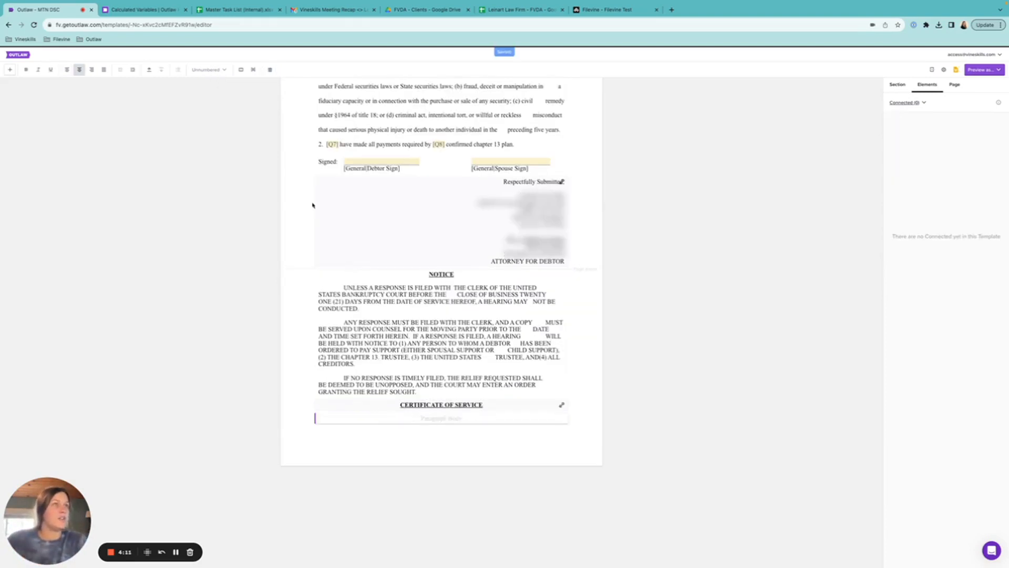
{"action": "left_click", "coordinate": [66, 69]}
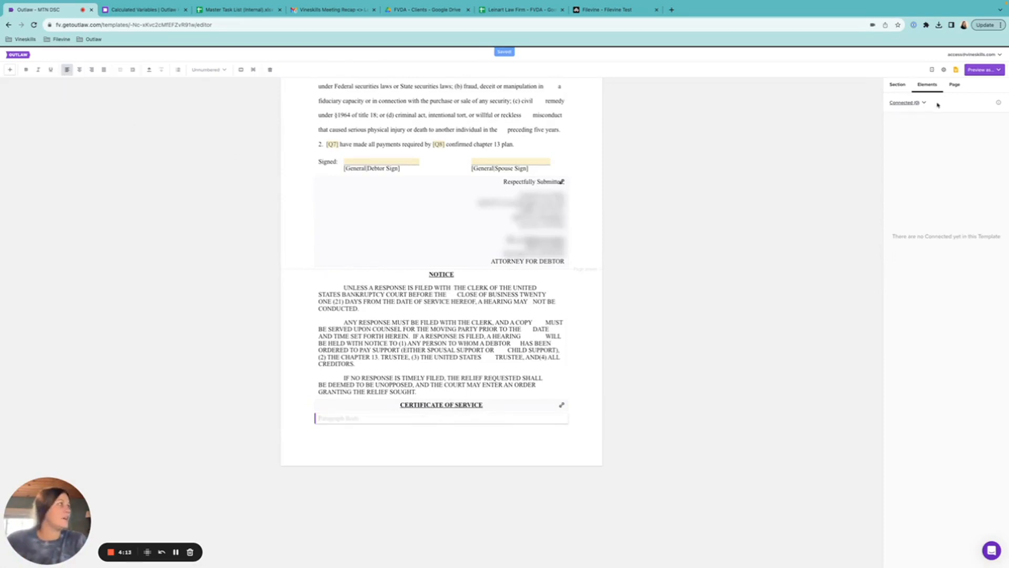
{"action": "left_click", "coordinate": [898, 86]}
{"action": "left_click", "coordinate": [930, 138]}
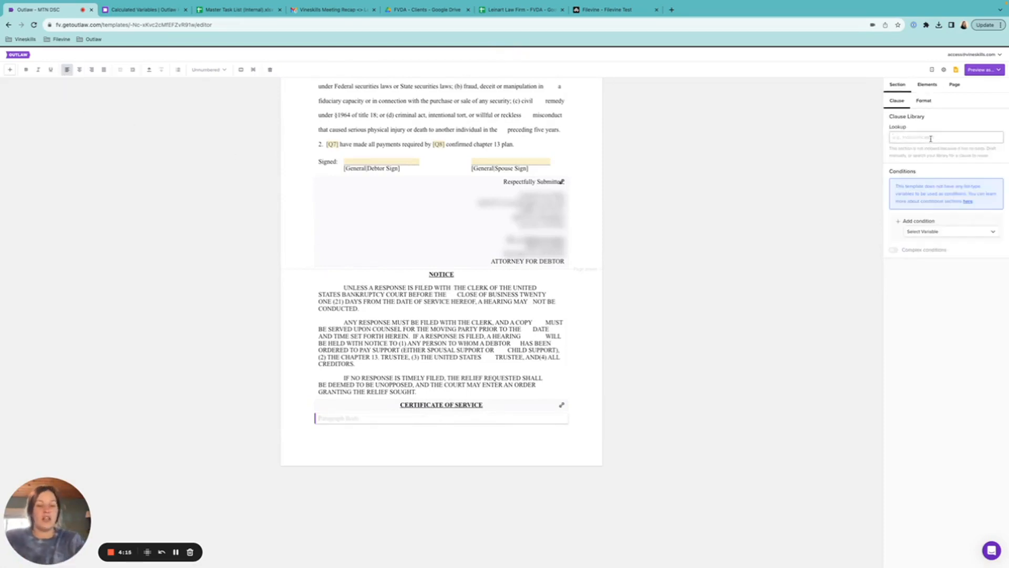
{"action": "type", "text": "cert"}
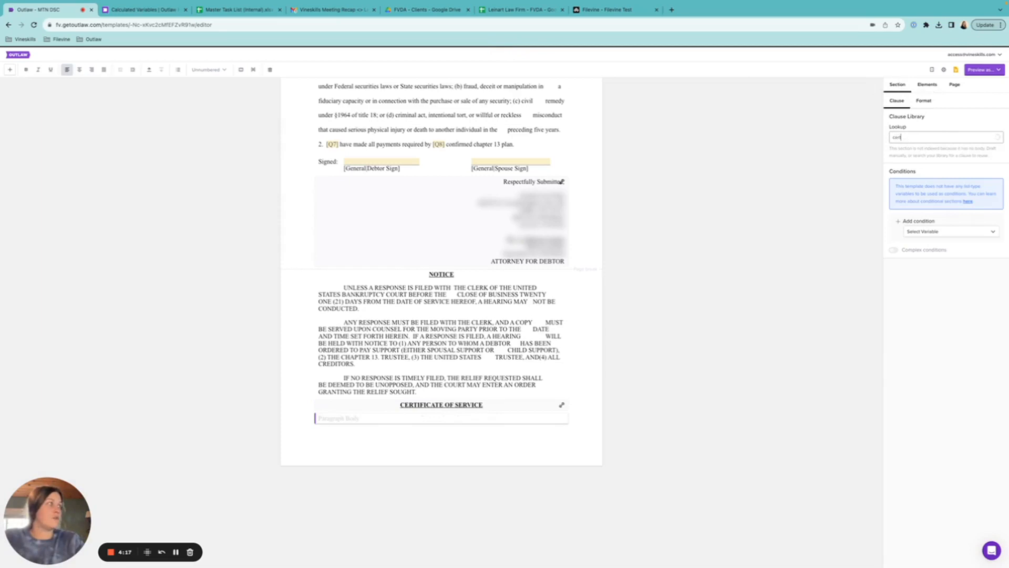
{"action": "type", "text": "i"}
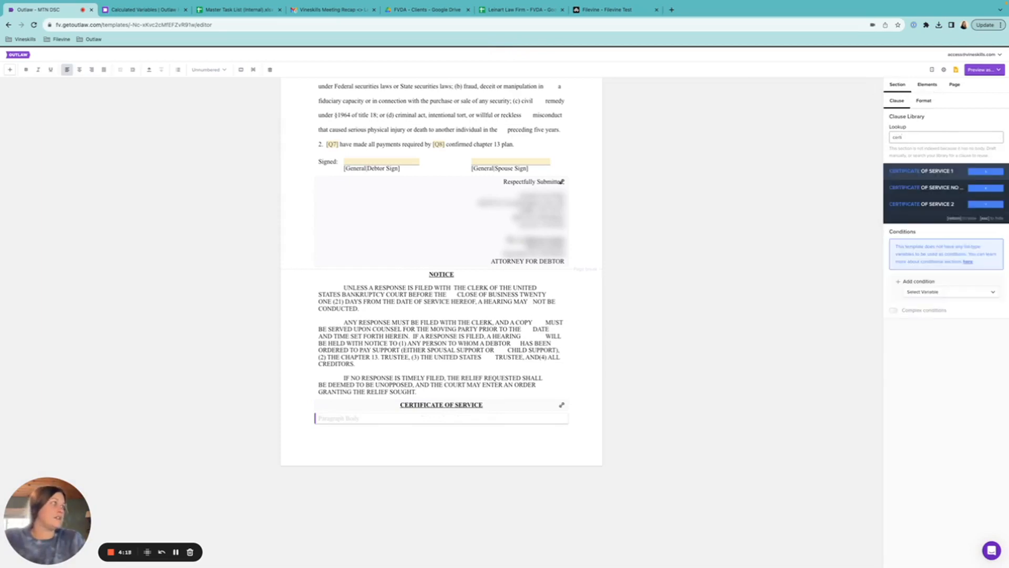
{"action": "left_click", "coordinate": [951, 205]}
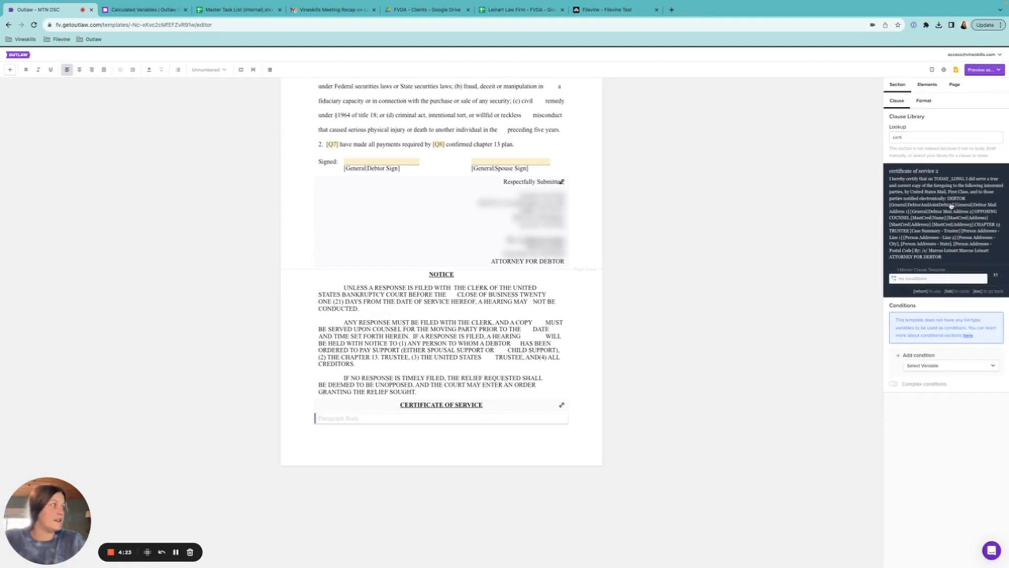
{"action": "key", "text": "Return"}
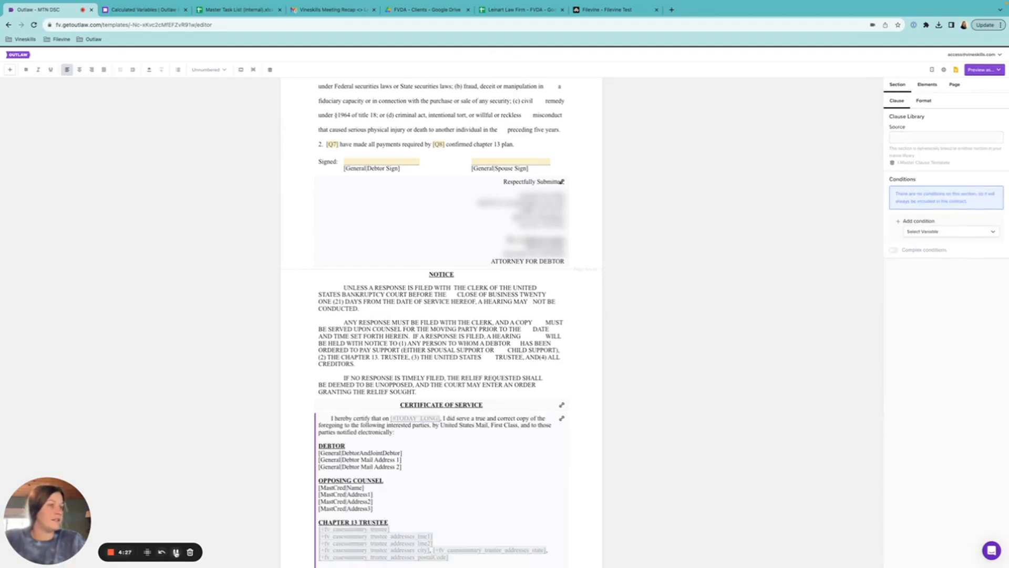
Add an empty section below the reinserted Certificate of Service clause at the end of the template.
{"action": "scroll", "coordinate": [515, 417], "scroll_direction": "down", "scroll_amount": 4}
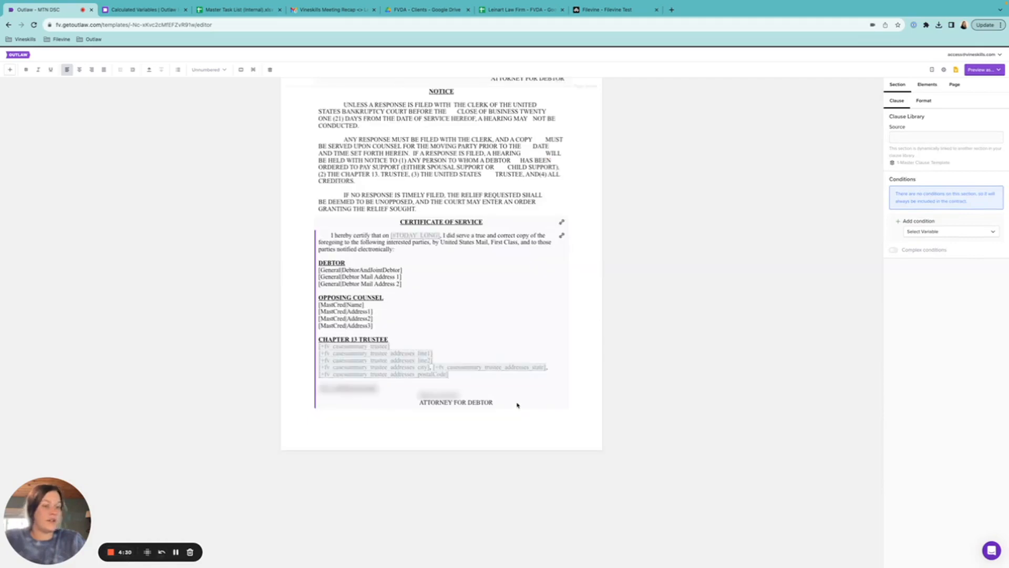
{"action": "key", "text": "Return"}
{"action": "type", "text": "/certi"}
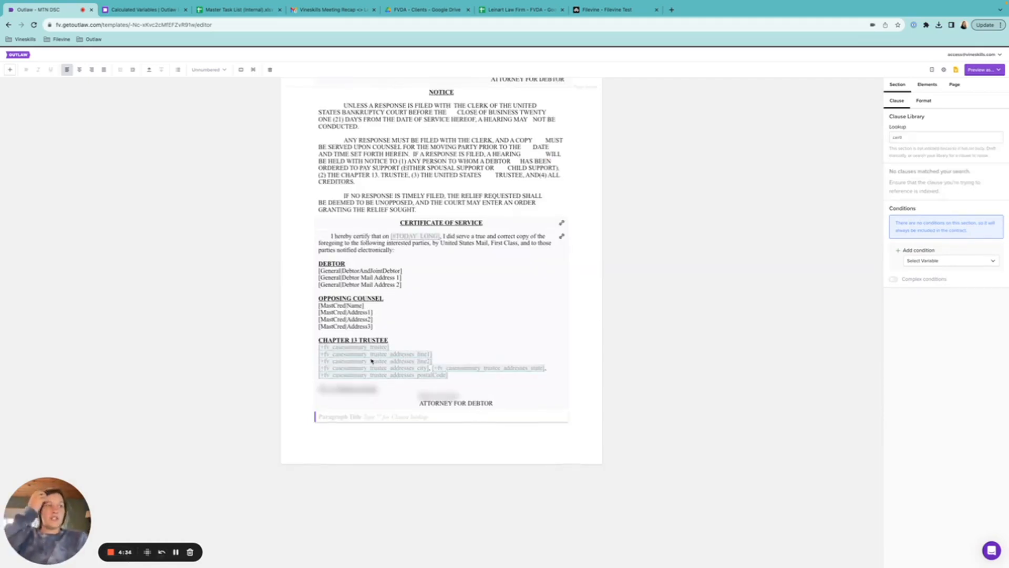